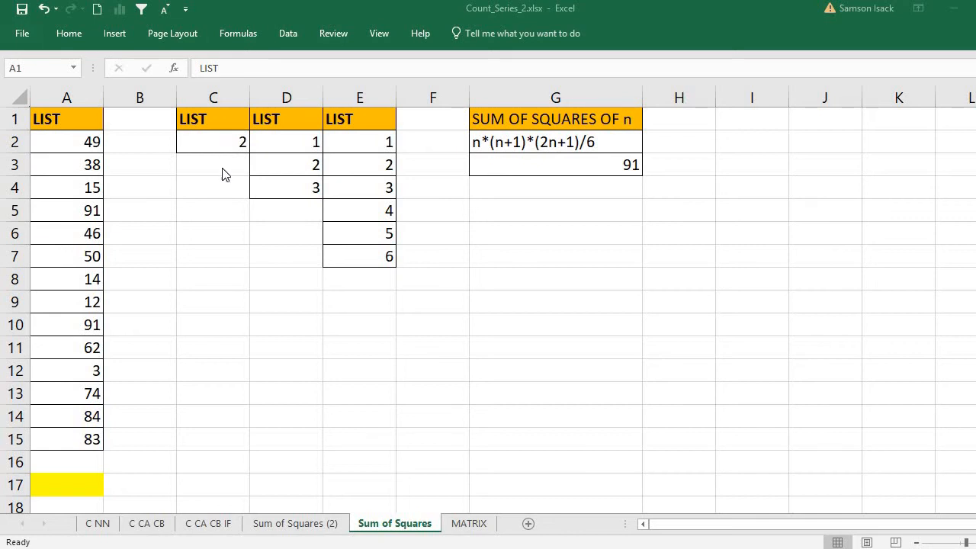
- Insert a new empty column B beside the LIST column
left_click(229, 142)
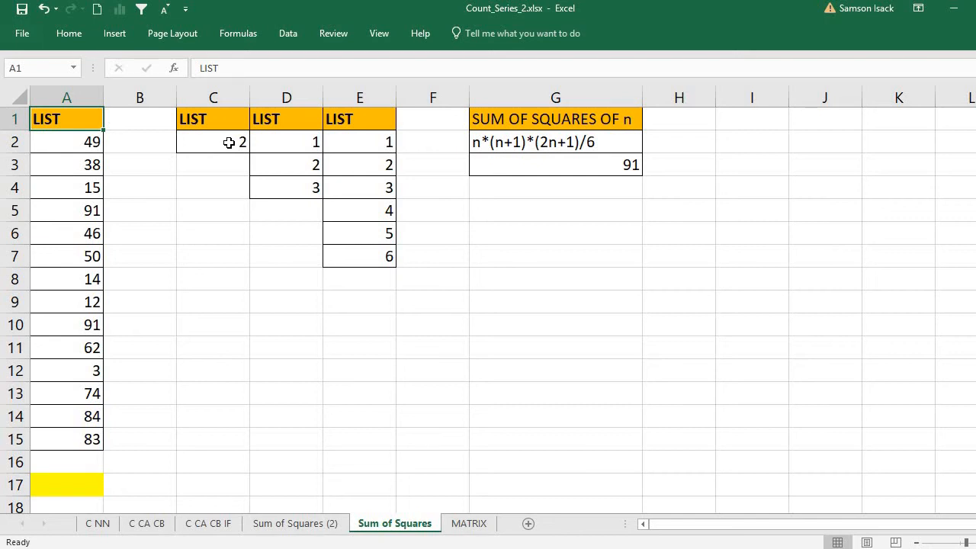
left_click(123, 144)
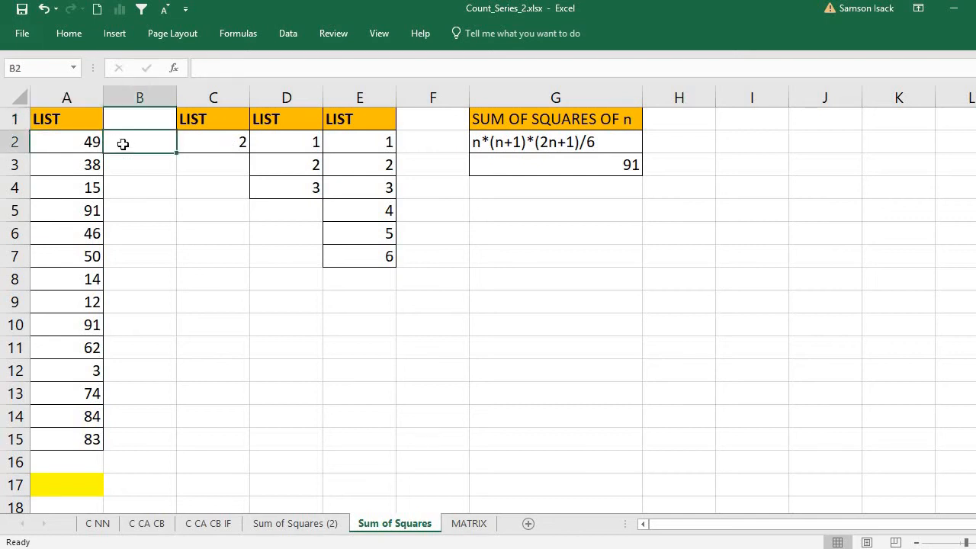
left_click(154, 96)
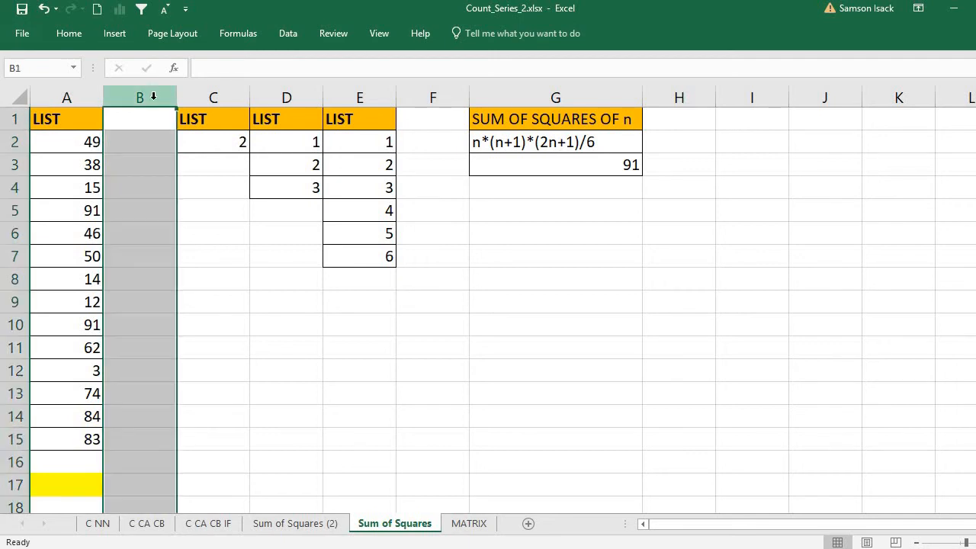
right_click(153, 185)
left_click(211, 292)
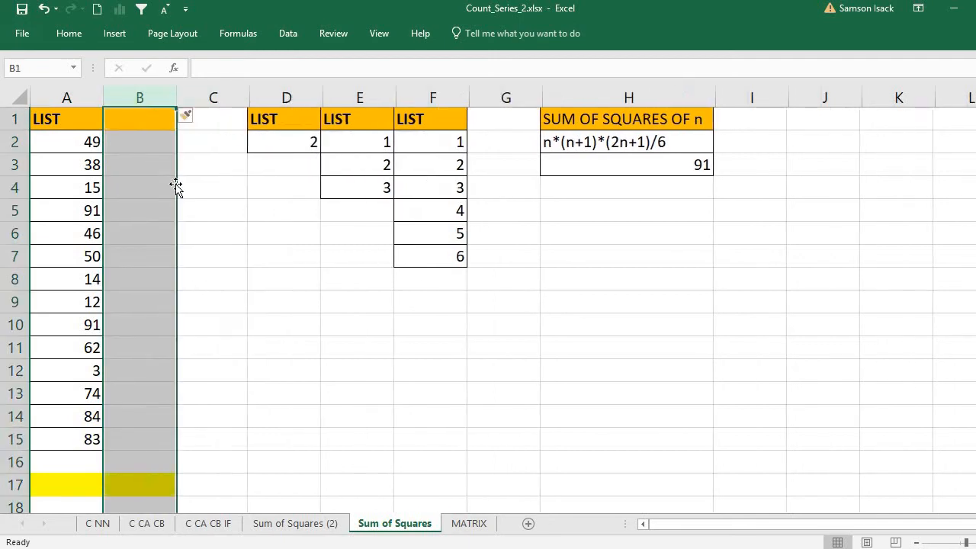
- Enter =A2*A2 in B2 and fill it down to B15 to square each LIST value
left_click(146, 145)
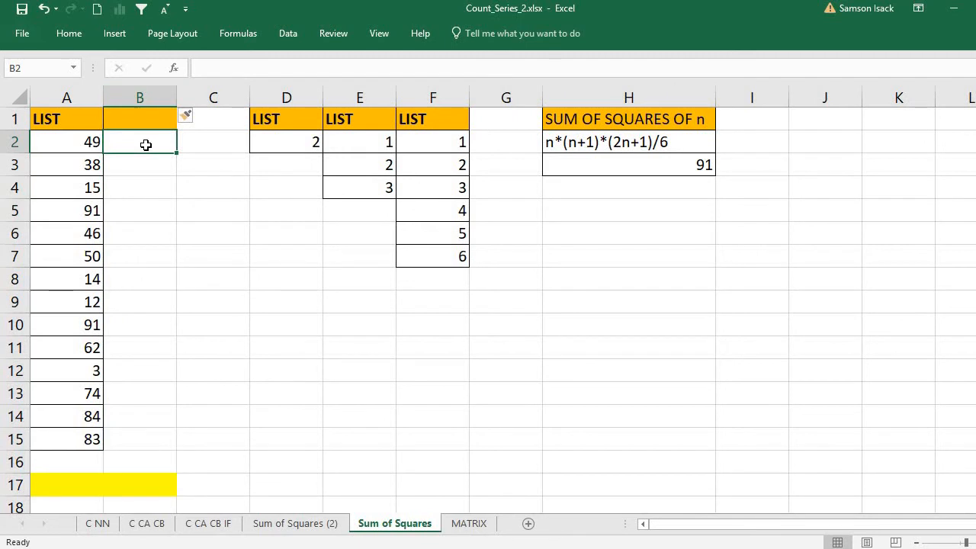
type("=")
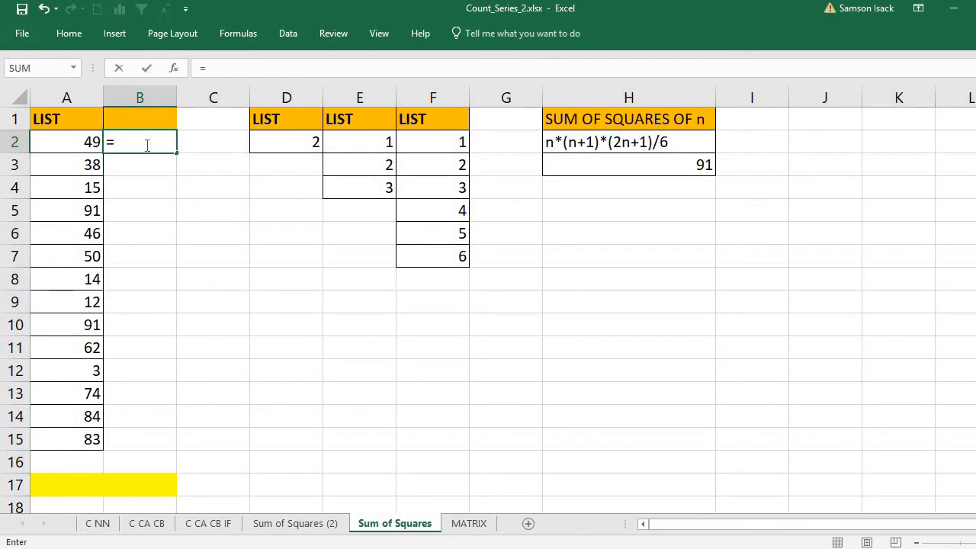
left_click(83, 137)
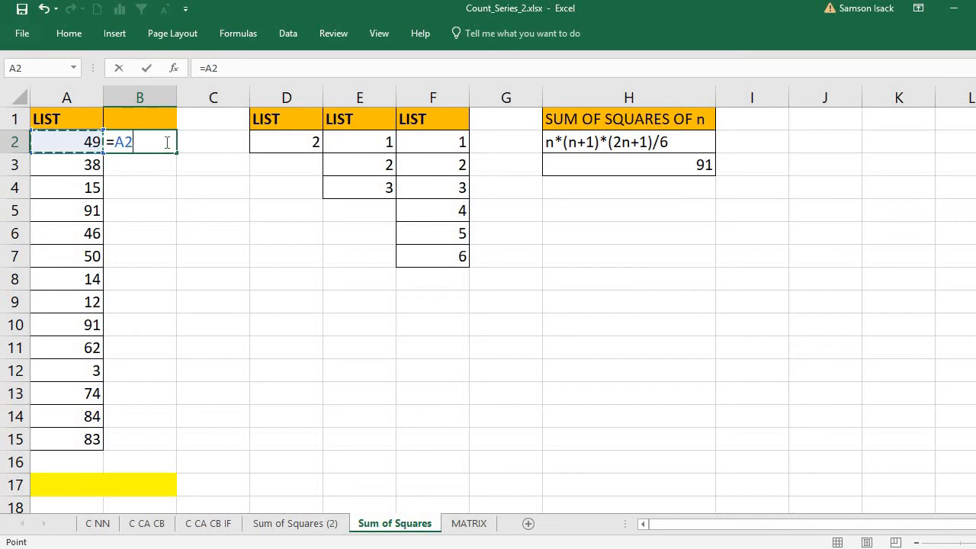
type("*")
left_click(65, 138)
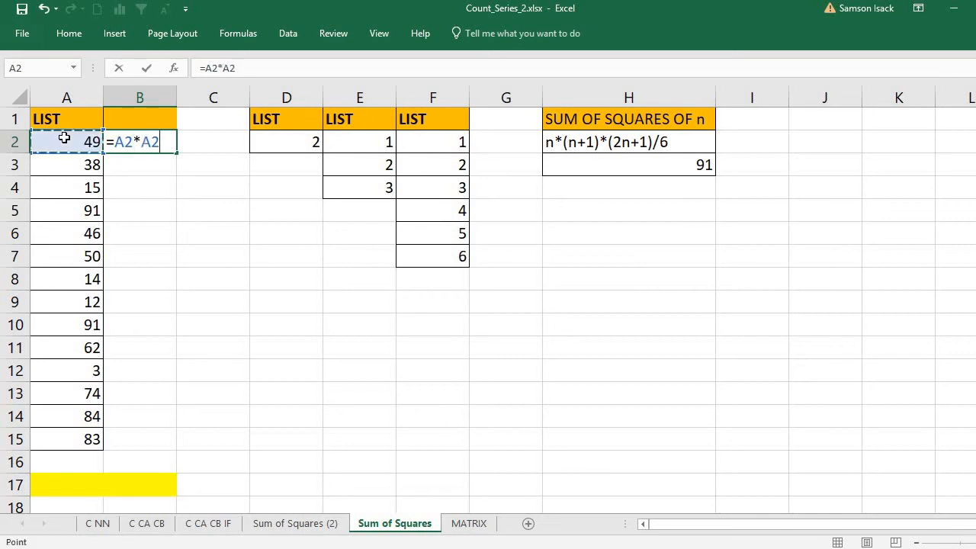
key("Return")
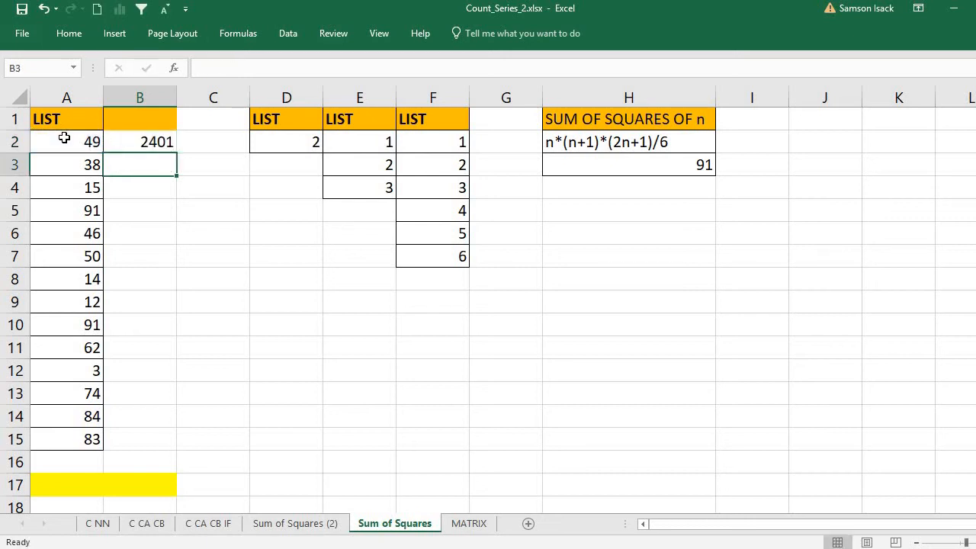
left_click(132, 146)
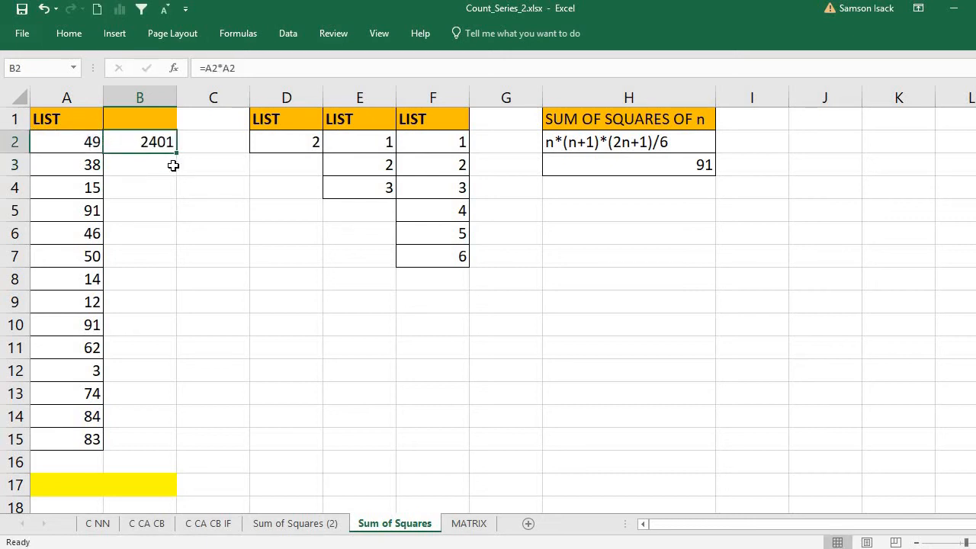
left_click_drag(174, 152, 164, 448)
left_click(153, 489)
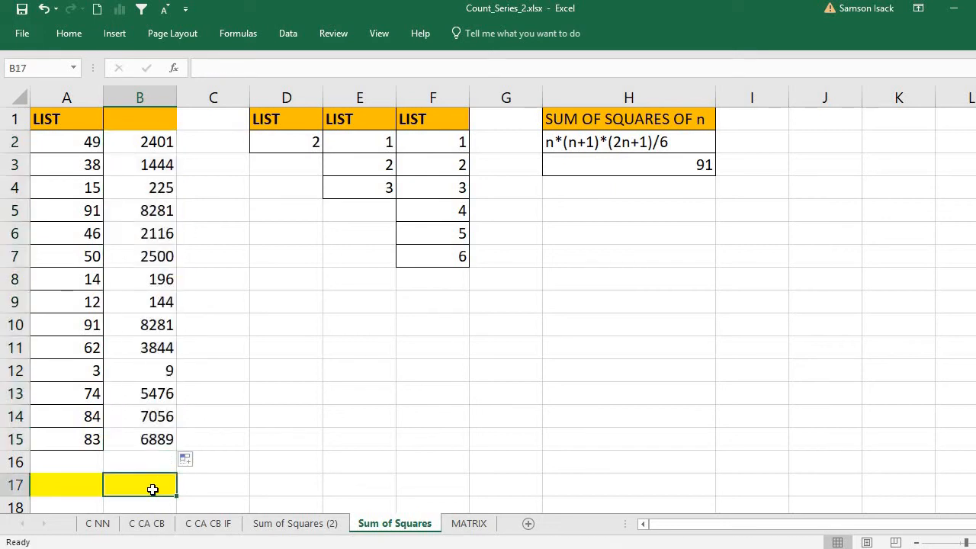
- Enter =SUM(B2:B15) in B17 to total the squares as 48862
type("=")
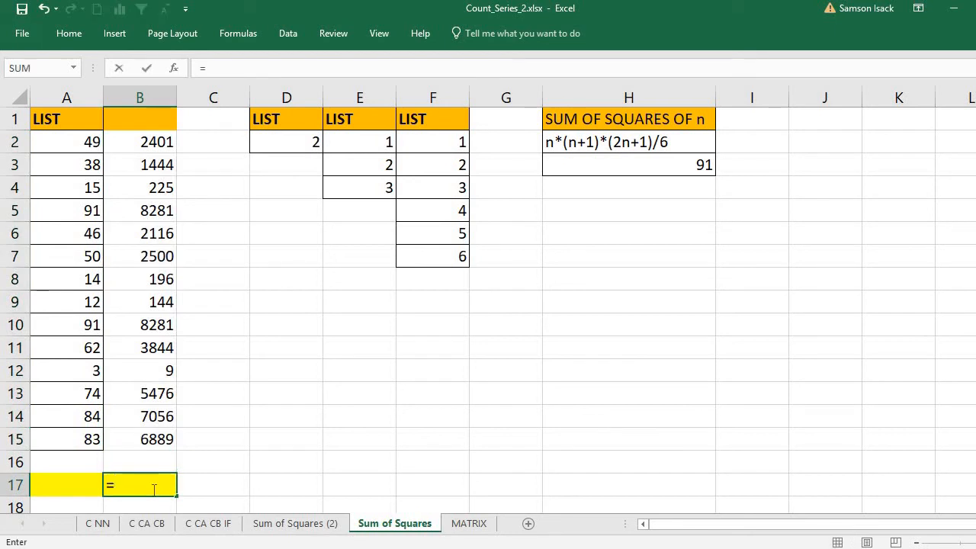
type("s")
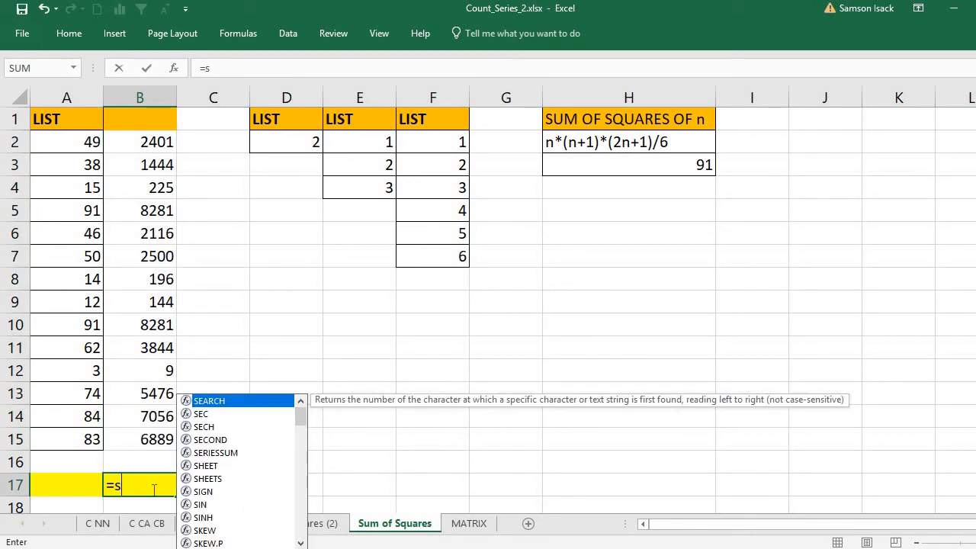
type("um(")
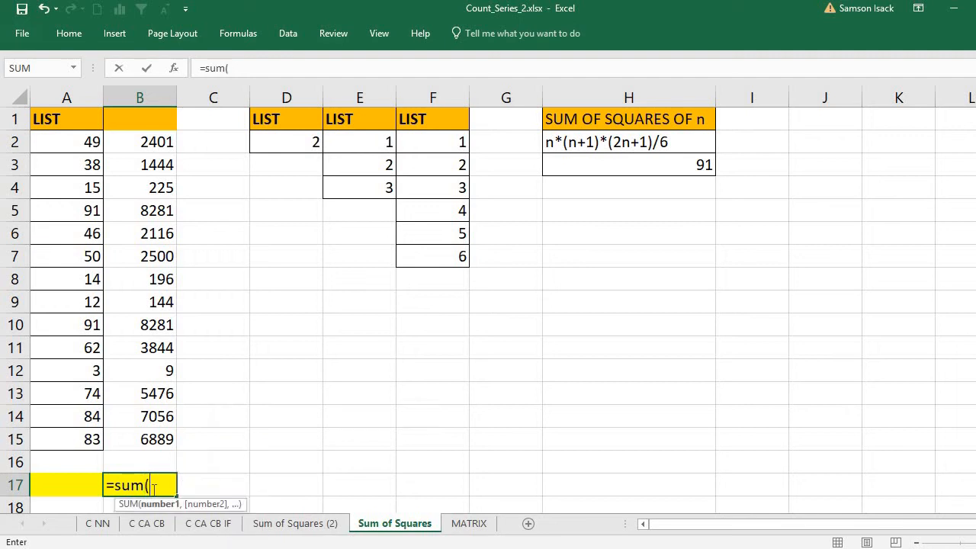
left_click_drag(153, 141, 141, 439)
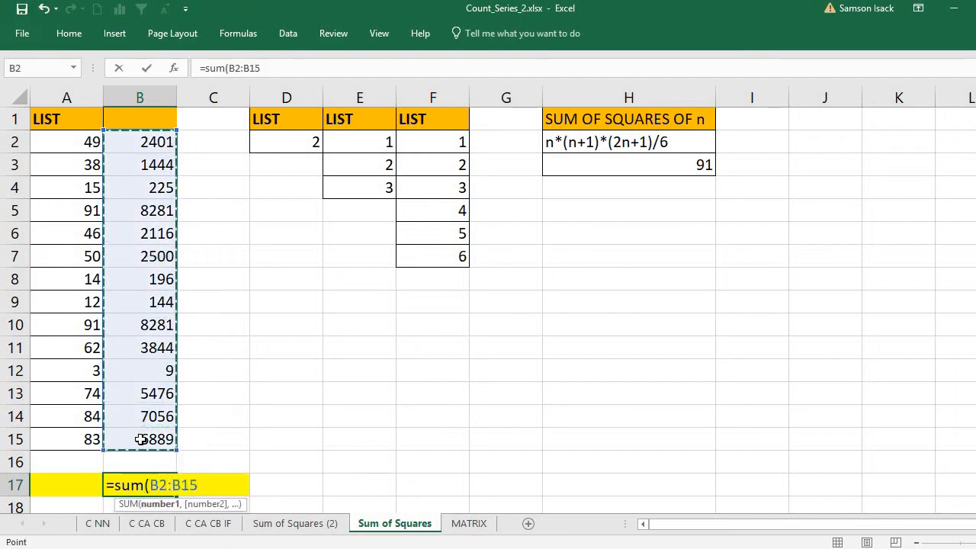
type(")")
key("Return")
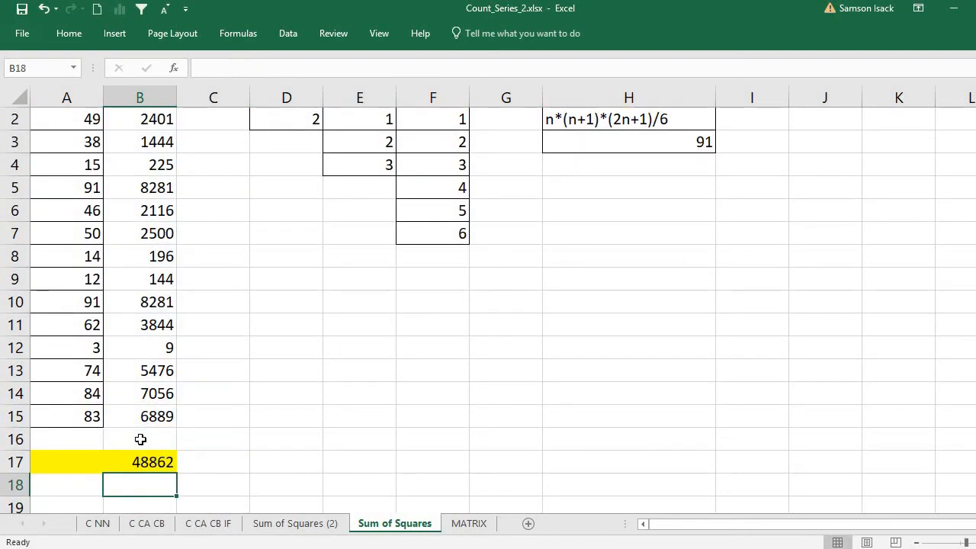
left_click(144, 462)
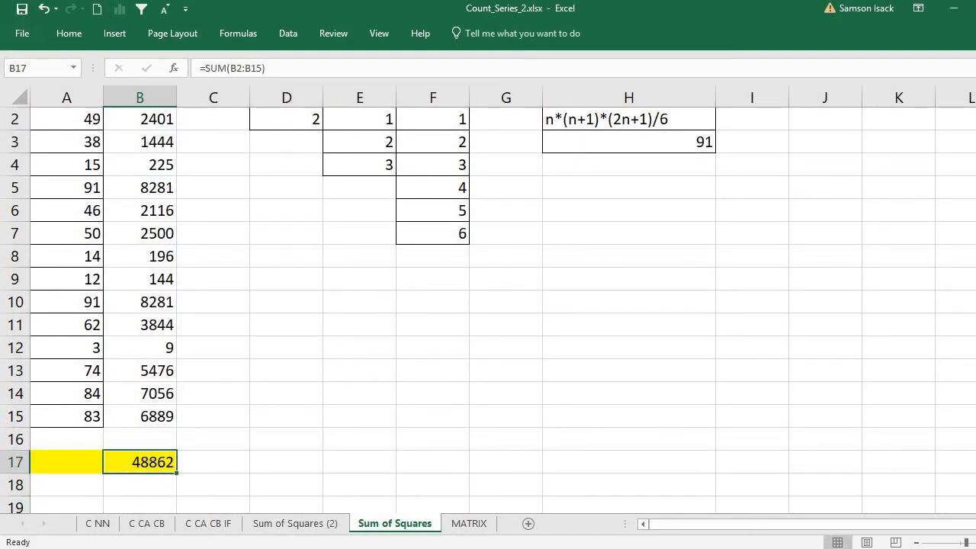
scroll(488, 310, "up", 1)
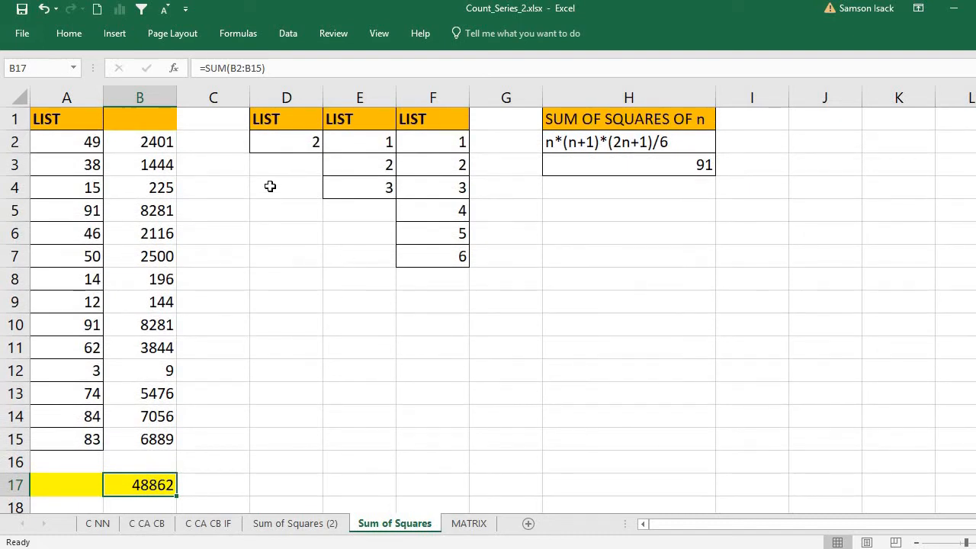
left_click(81, 482)
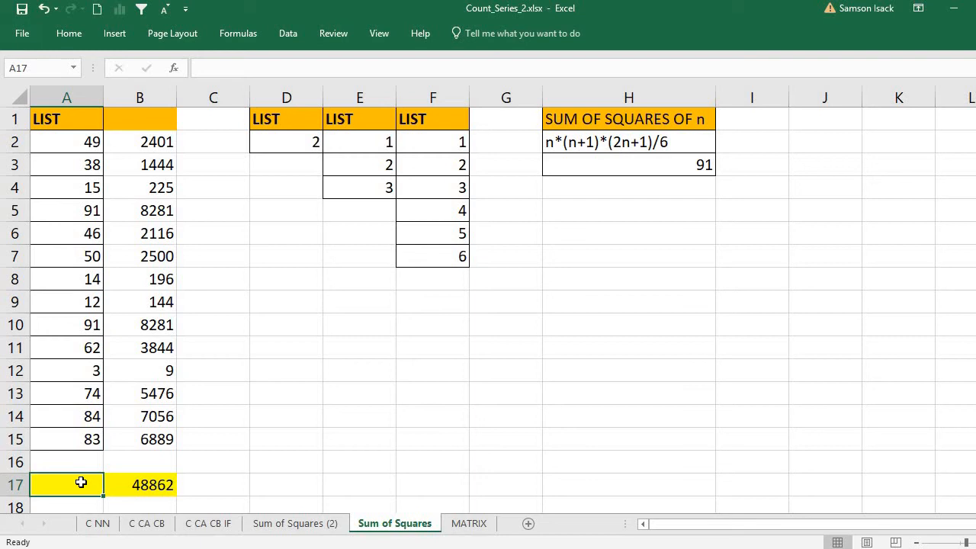
- Enter =SUMSQ(A2:A15) in A17 and compare its 48862 with the B17 total
type("=")
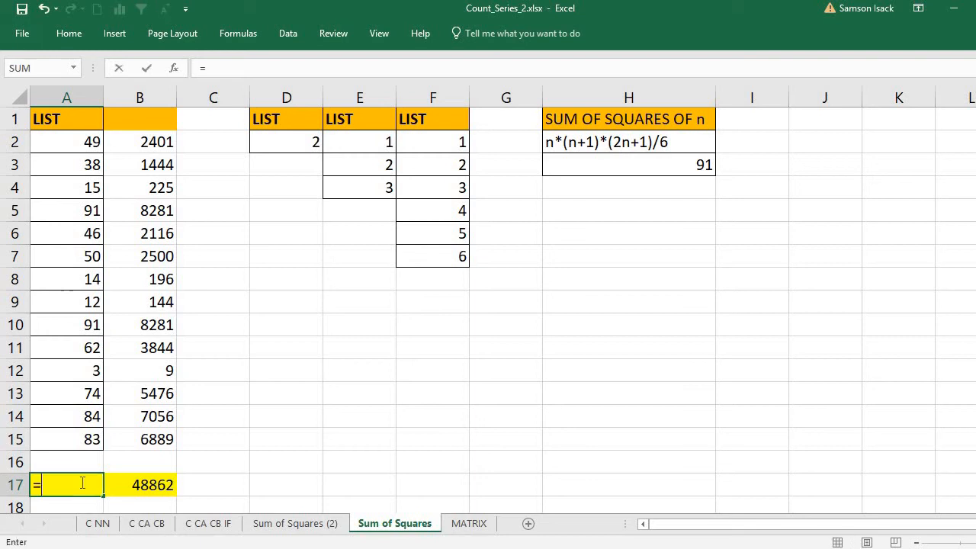
type("SUMSQ")
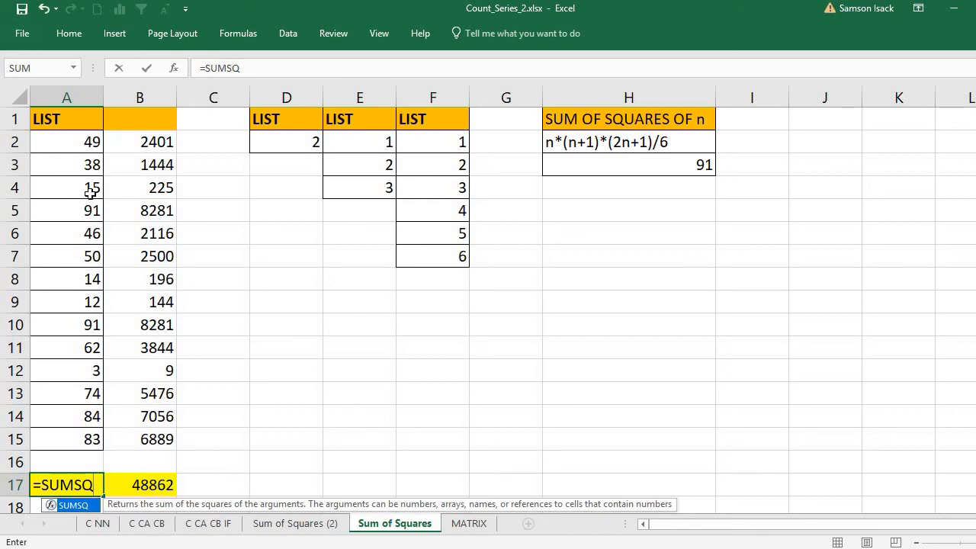
type("(")
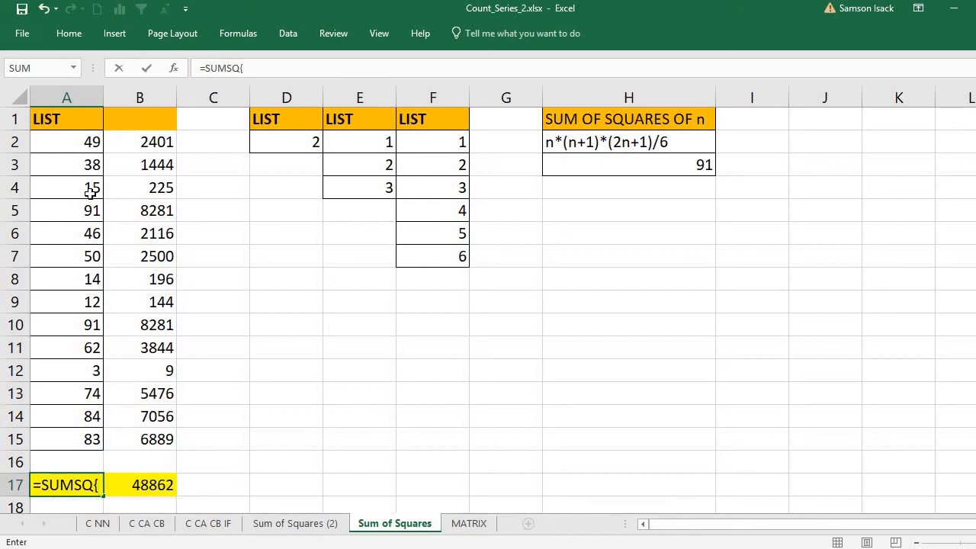
key("BackSpace")
type("(")
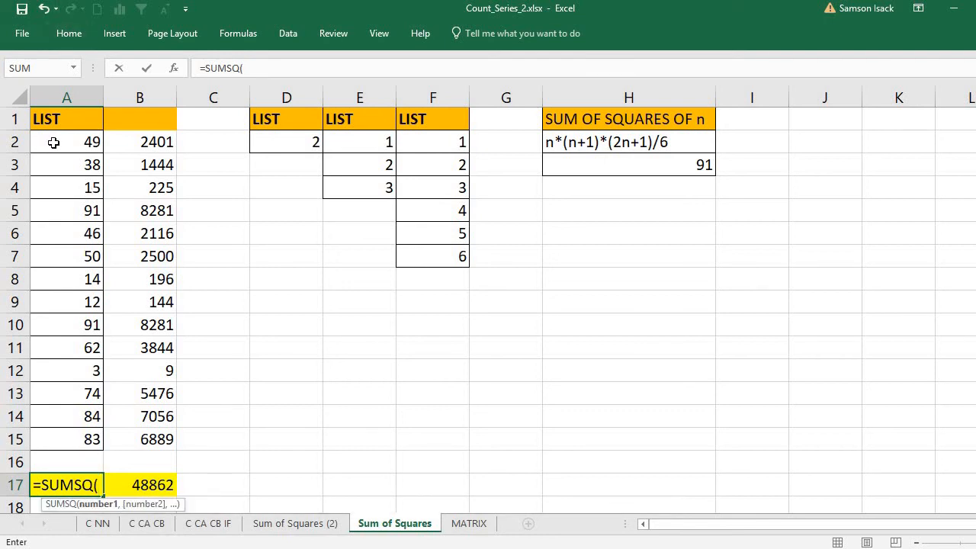
left_click_drag(48, 144, 39, 434)
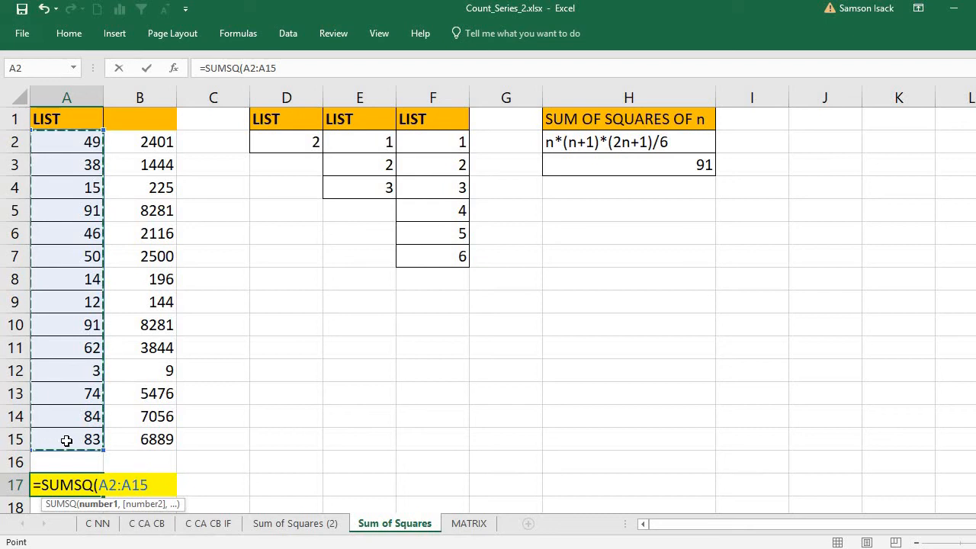
type(")")
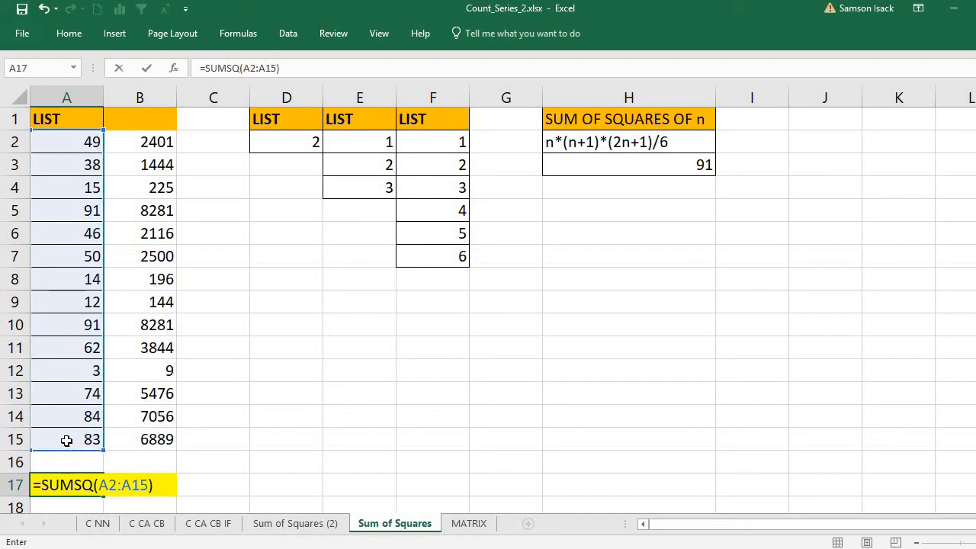
key("Return")
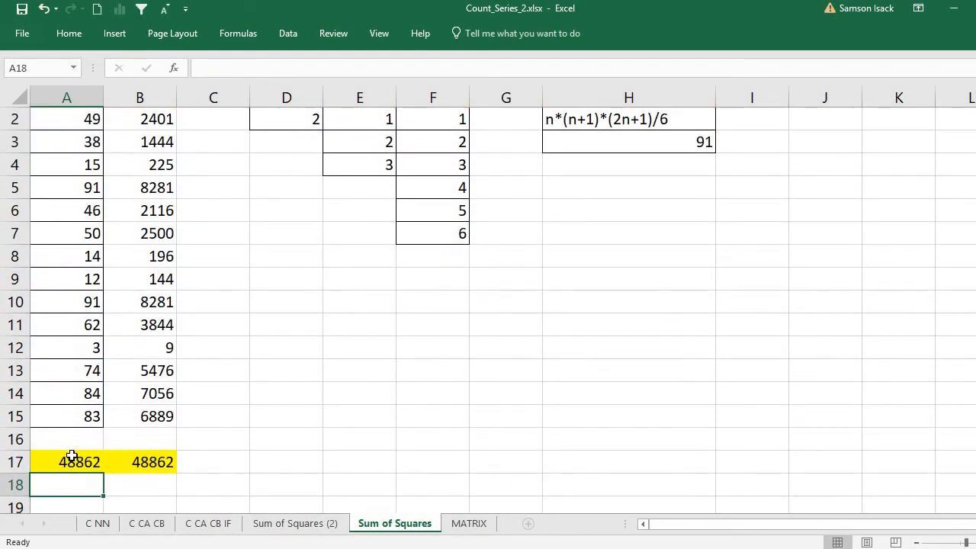
left_click(74, 461)
left_click(156, 463)
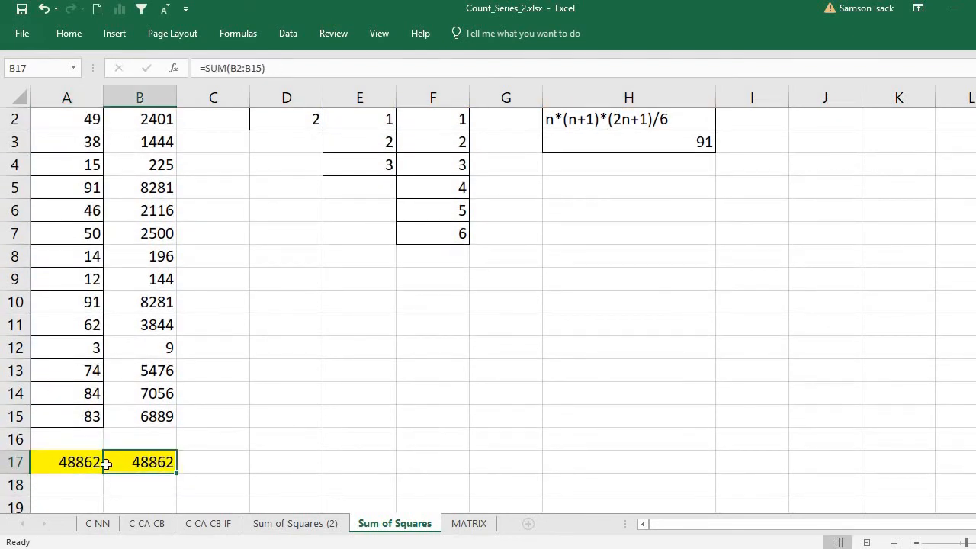
left_click(89, 462)
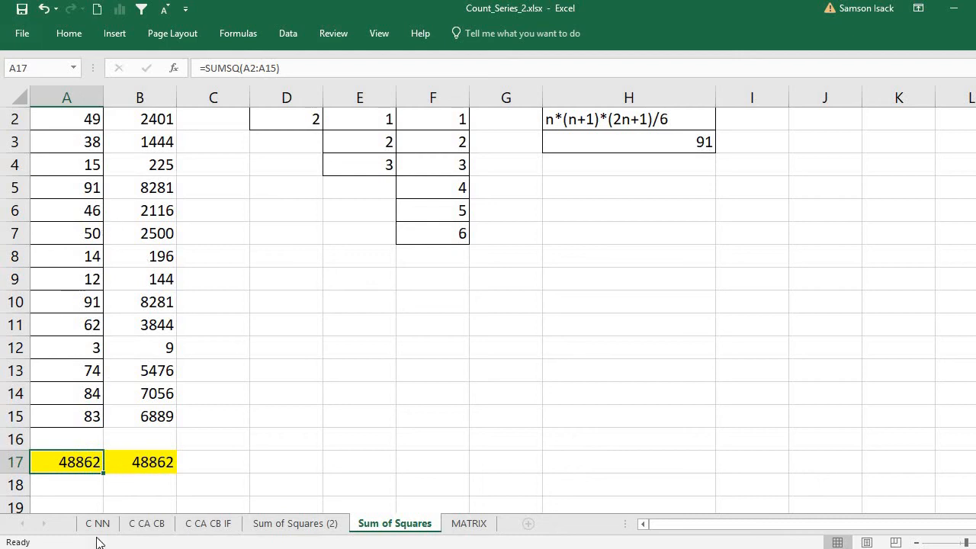
scroll(389, 126, "up", 1)
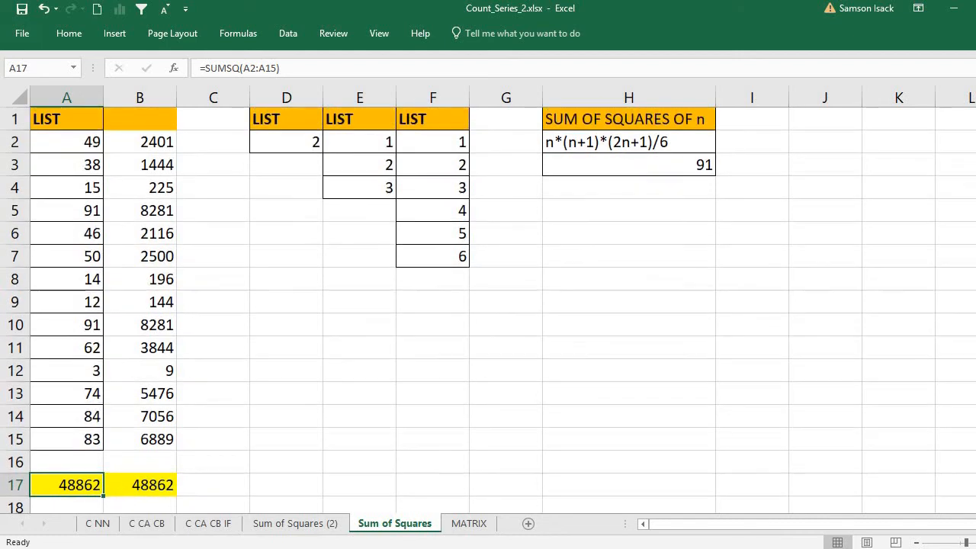
- Enter =SUMSQ(2) in D3, returning 4
left_click(157, 145)
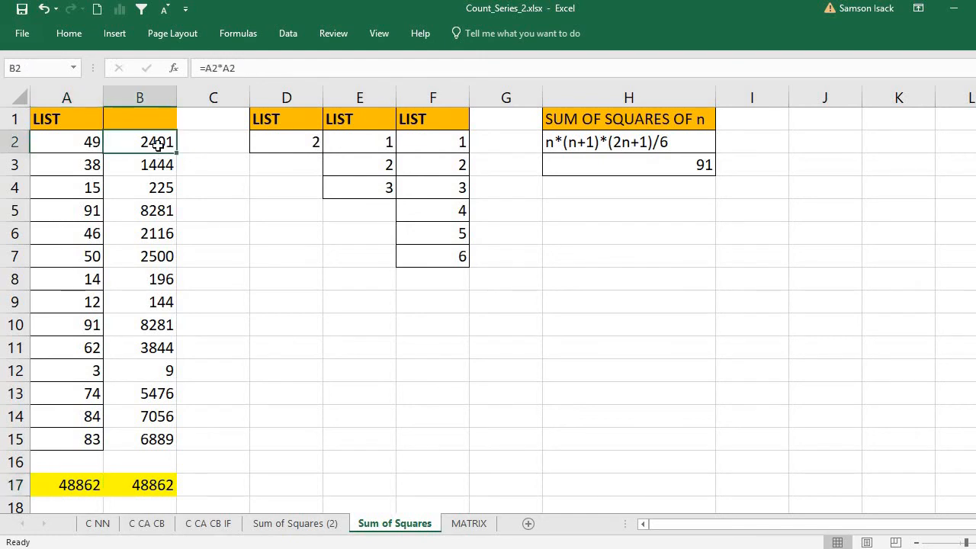
left_click(293, 166)
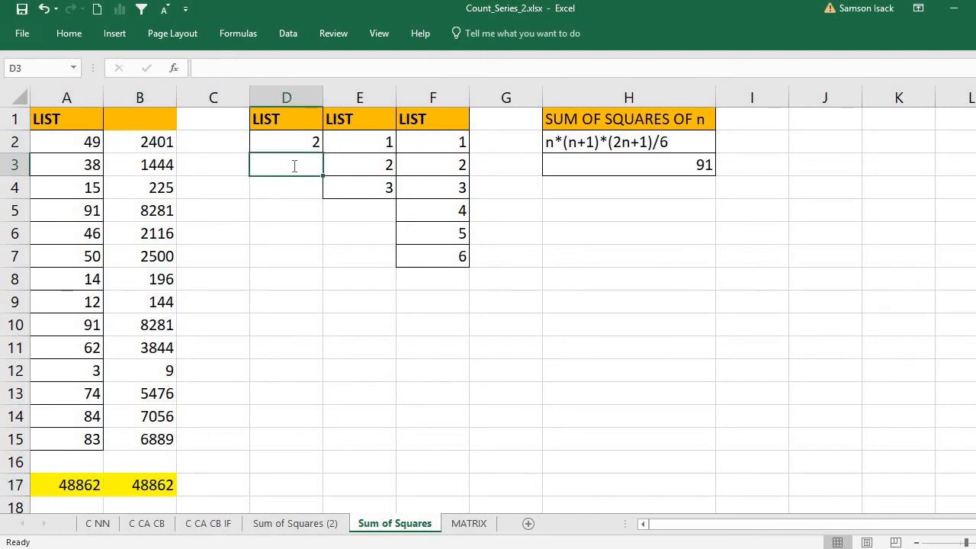
type("=S")
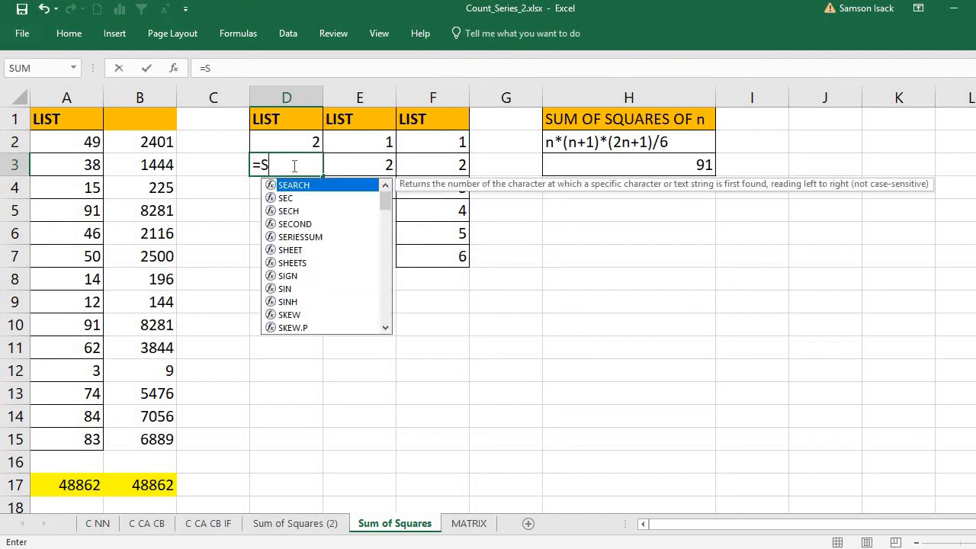
type("UMSQ(")
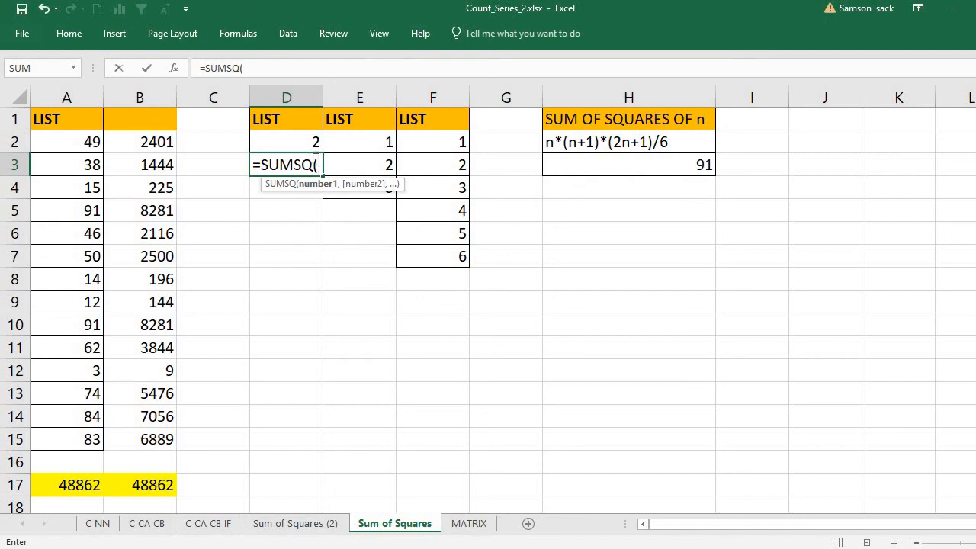
type("2")
key("Return")
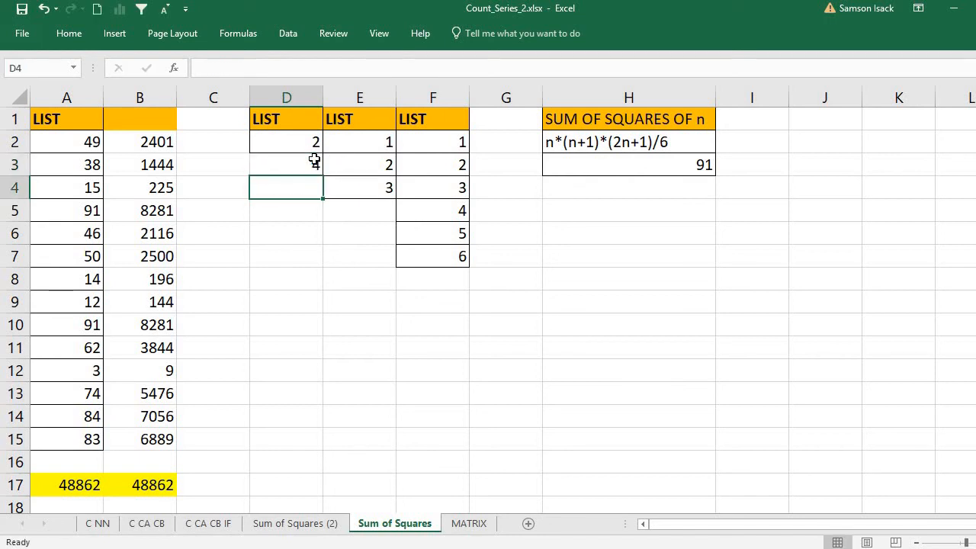
double_click(305, 164)
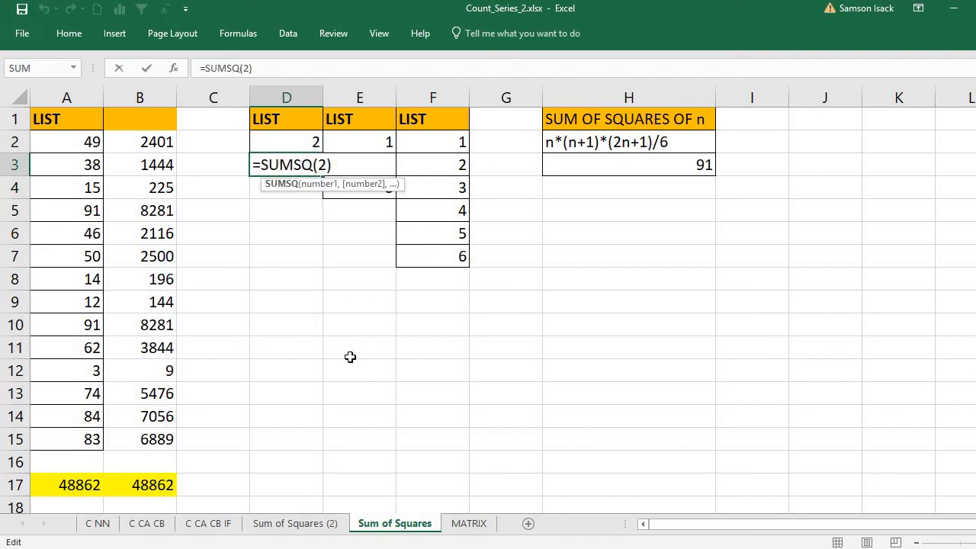
key("Return")
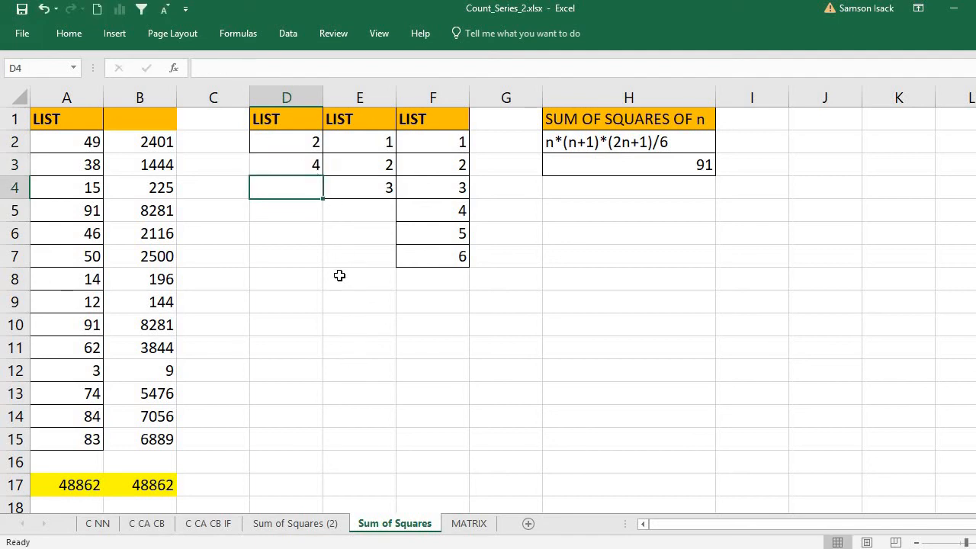
- Edit D3's formula so the constant 2 becomes a reference to D2: =SUMSQ(D2)
left_click(304, 158)
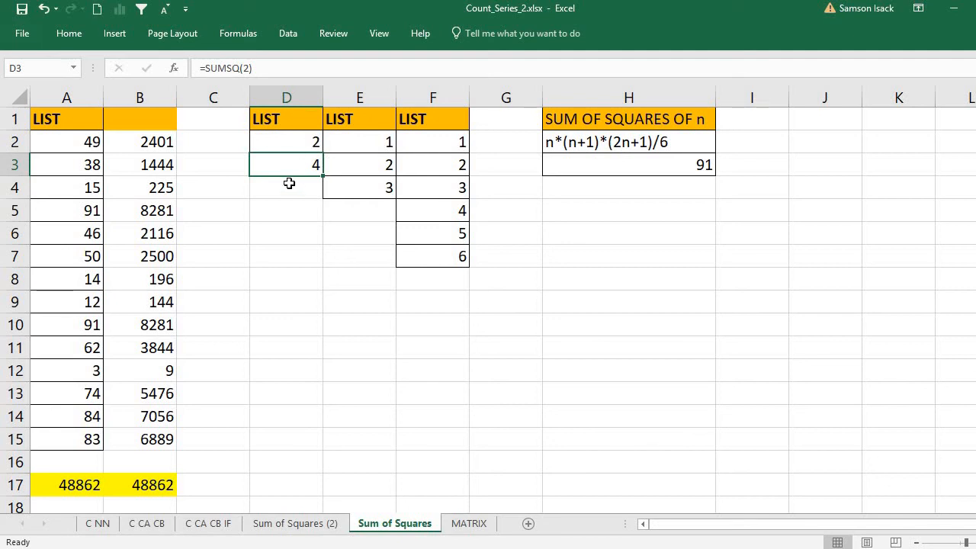
left_click(295, 141)
left_click(299, 160)
left_click(247, 67)
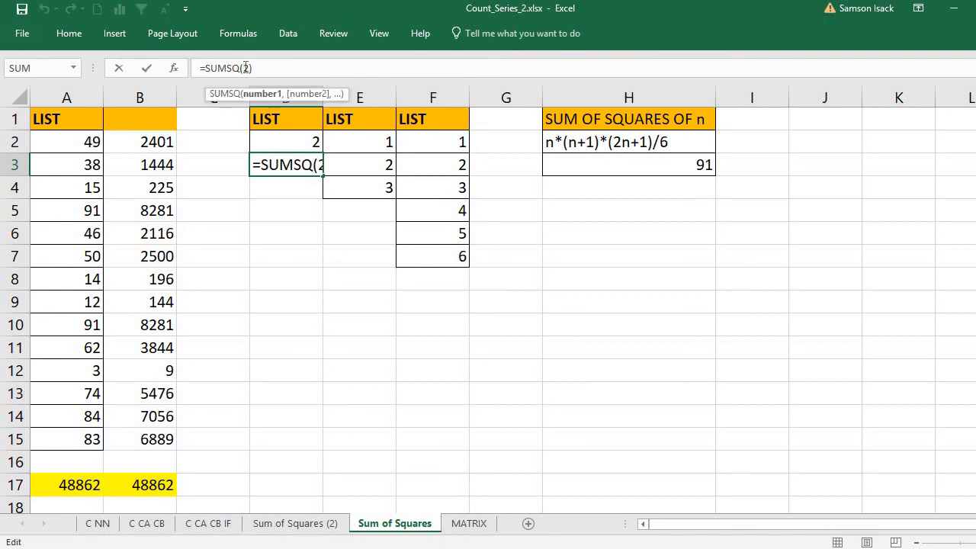
left_click_drag(243, 68, 251, 68)
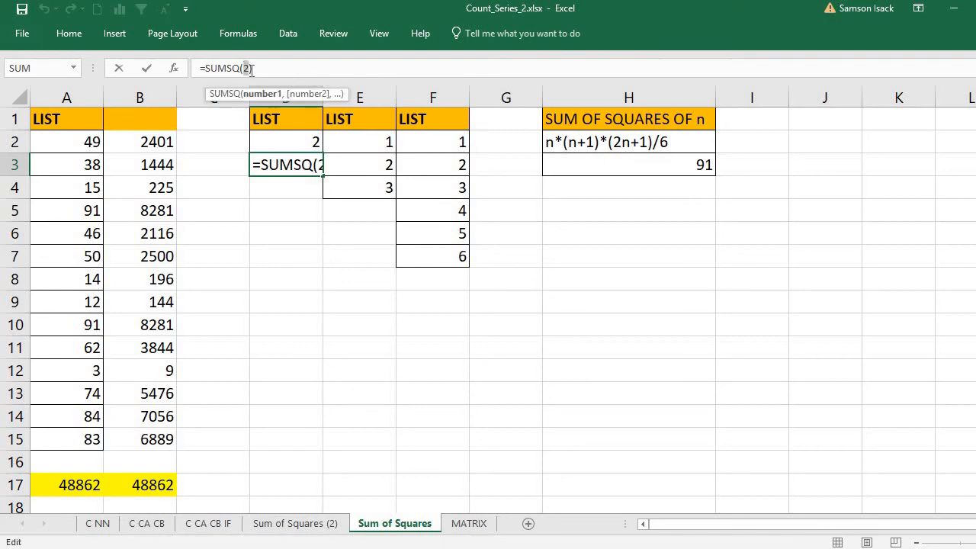
left_click(298, 142)
key("Return")
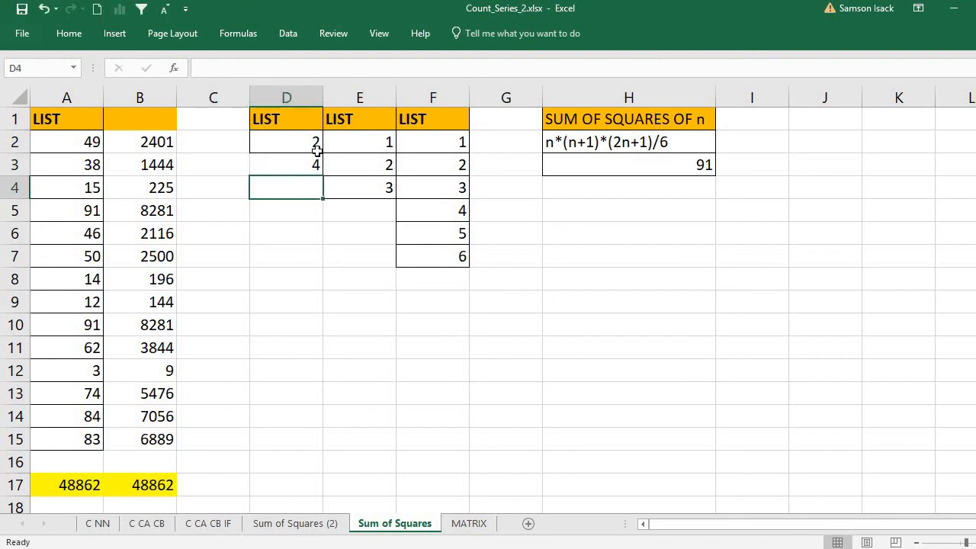
left_click(305, 168)
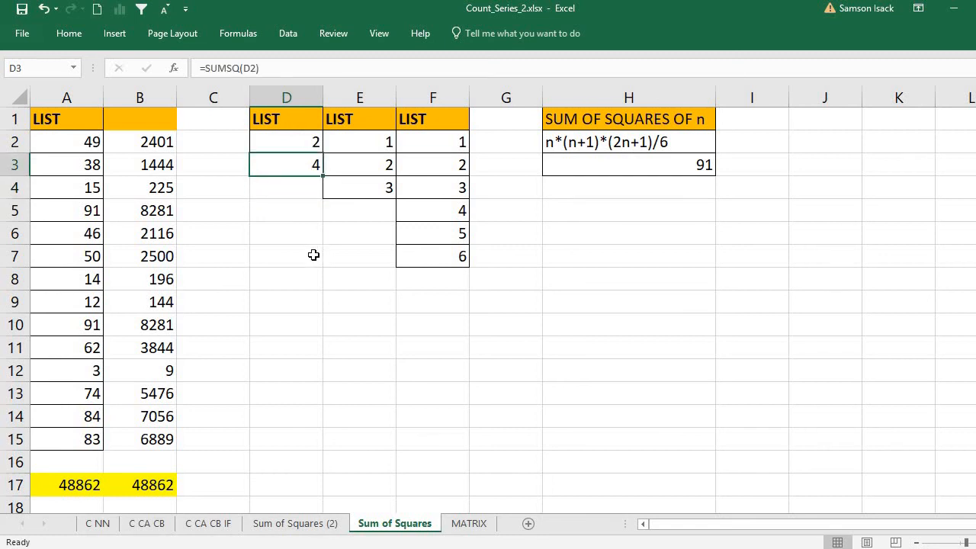
left_click(386, 190)
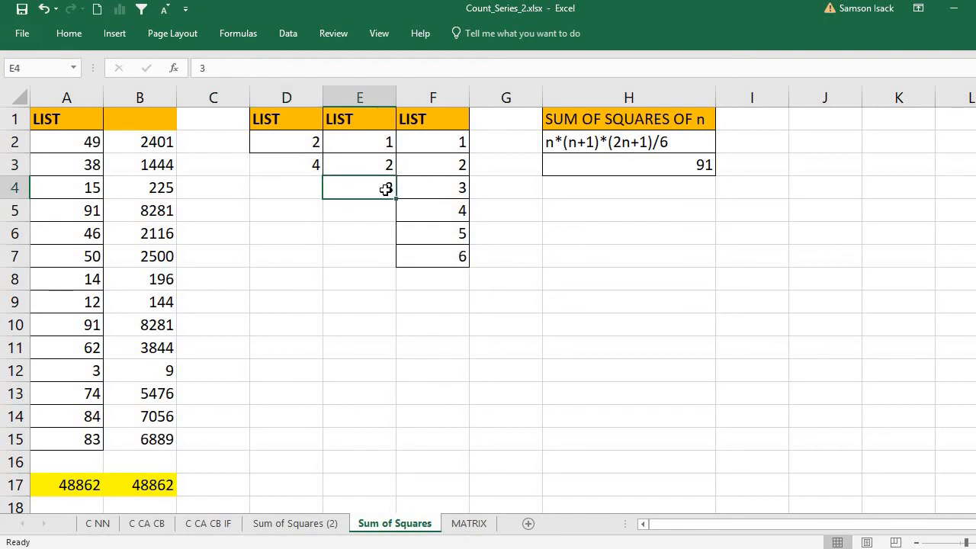
left_click_drag(372, 140, 375, 190)
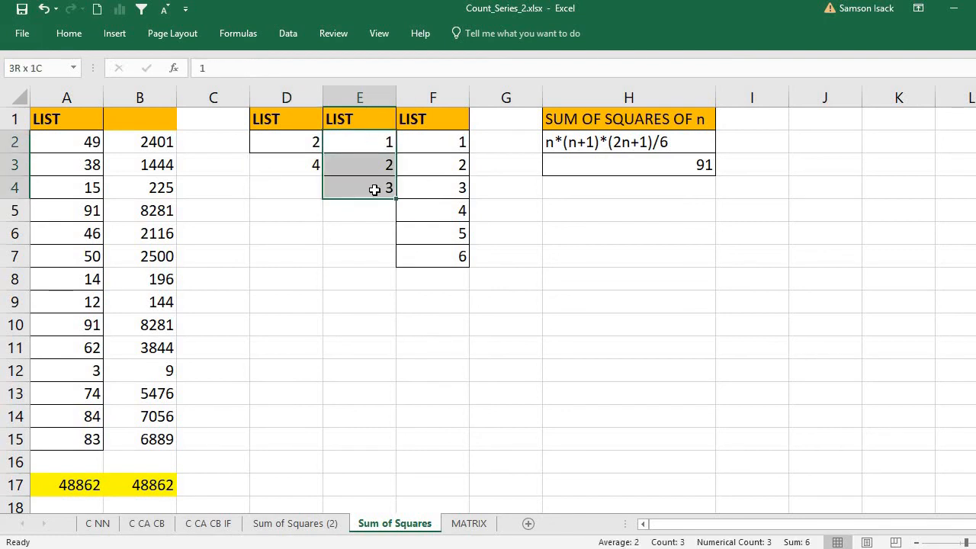
left_click(374, 220)
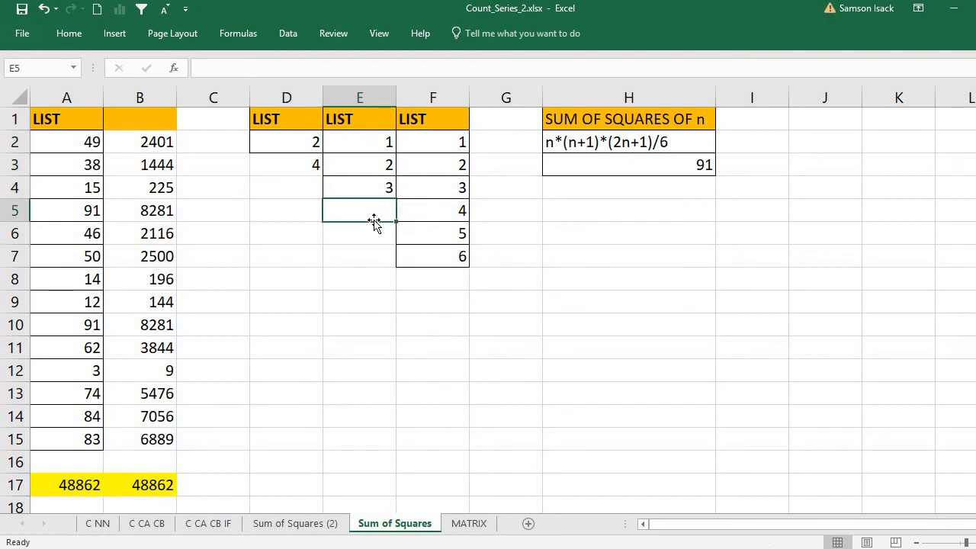
type("=")
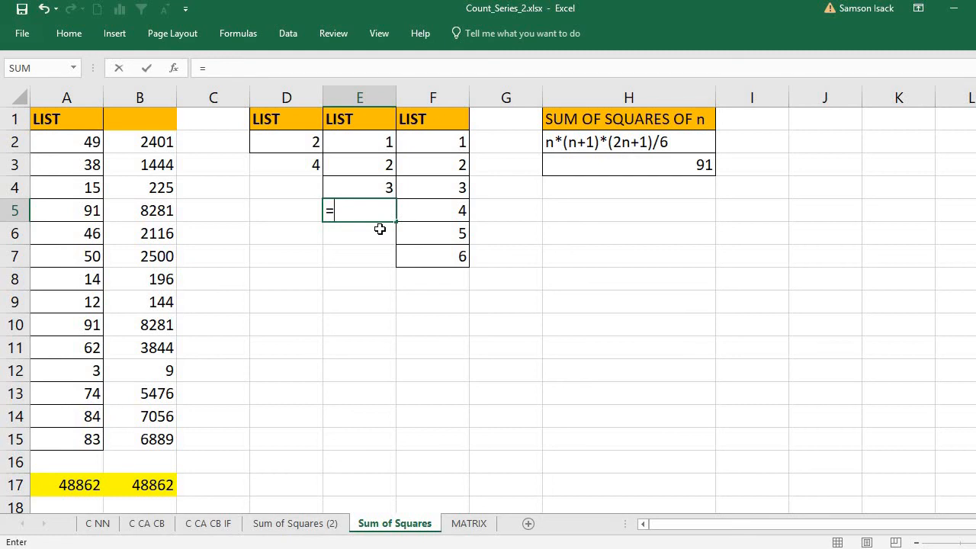
type("sUMS")
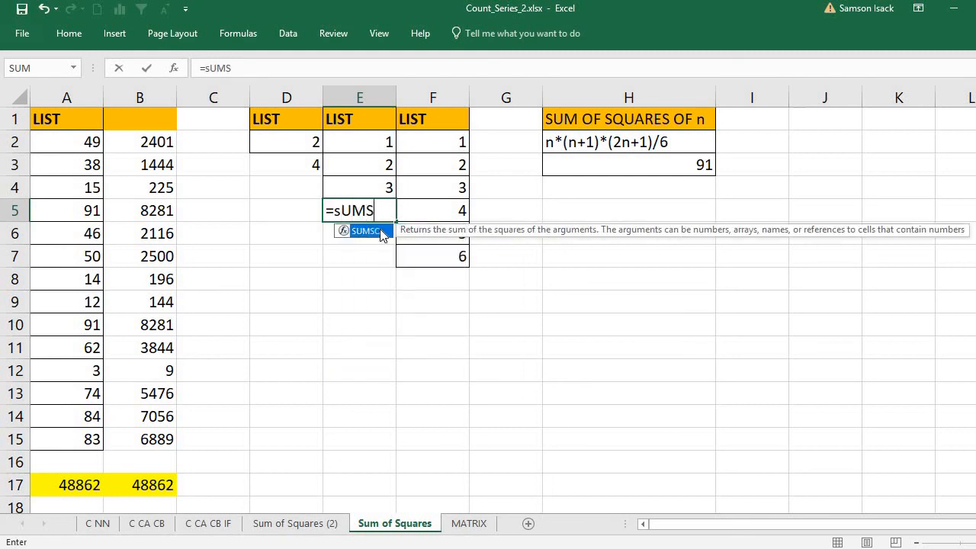
type("Q(")
left_click_drag(383, 142, 379, 188)
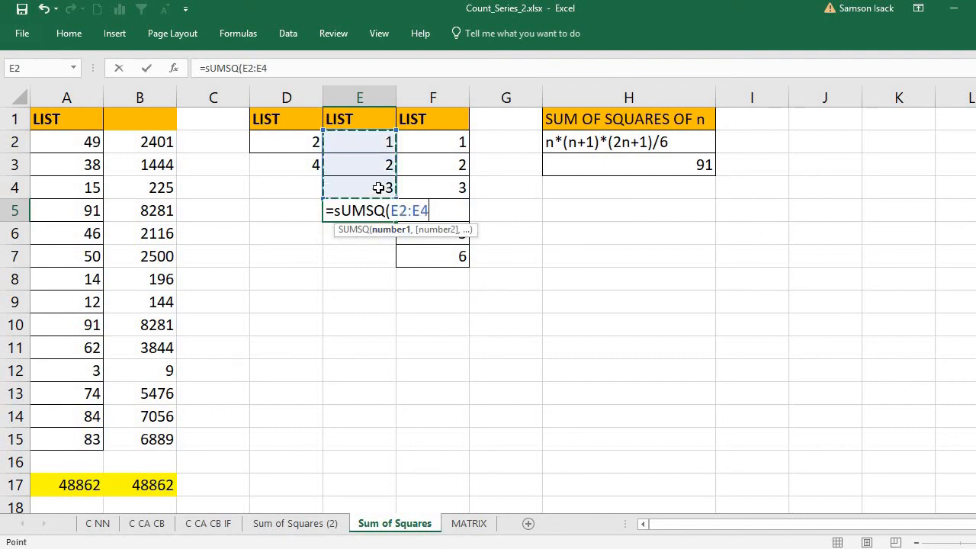
type(")")
key("Return")
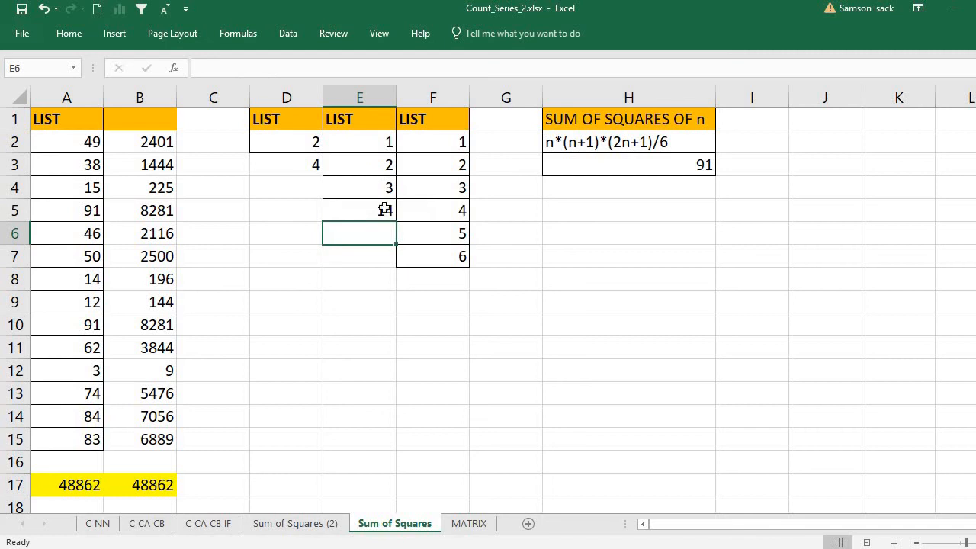
left_click(379, 207)
left_click(376, 146)
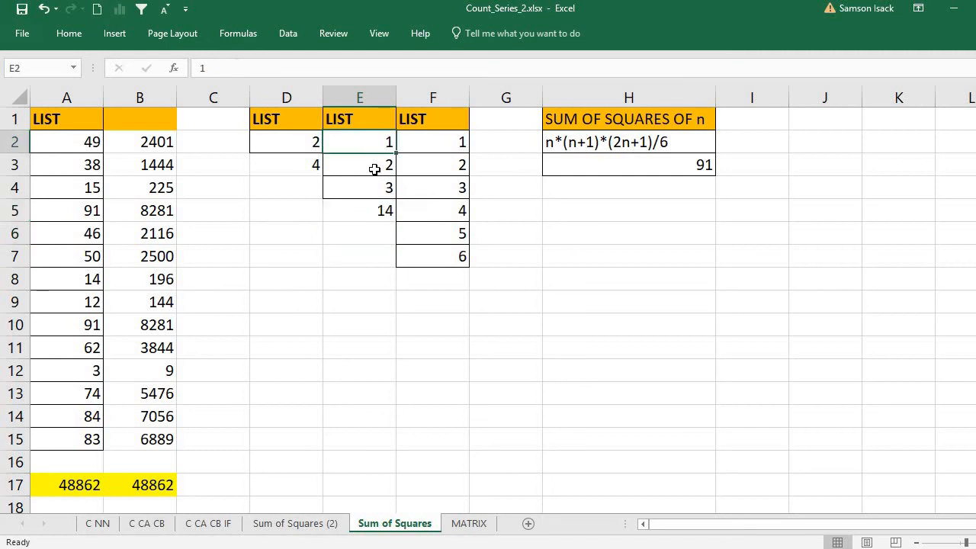
left_click(377, 166)
left_click(374, 187)
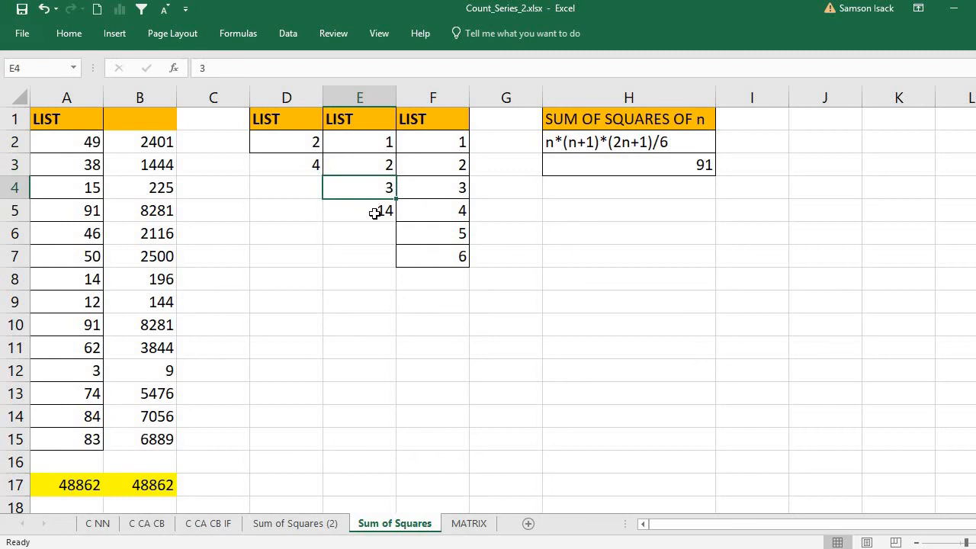
left_click(375, 214)
left_click(380, 142)
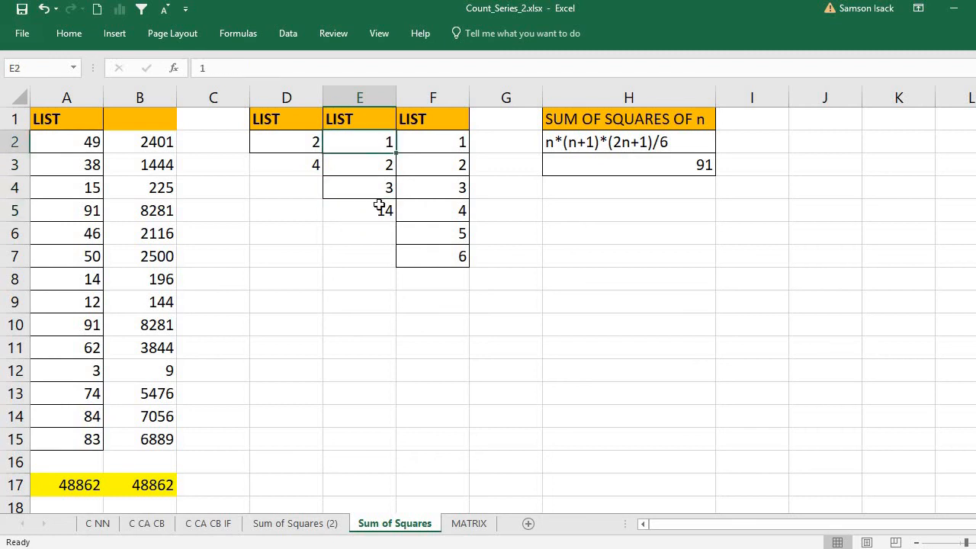
left_click(378, 214)
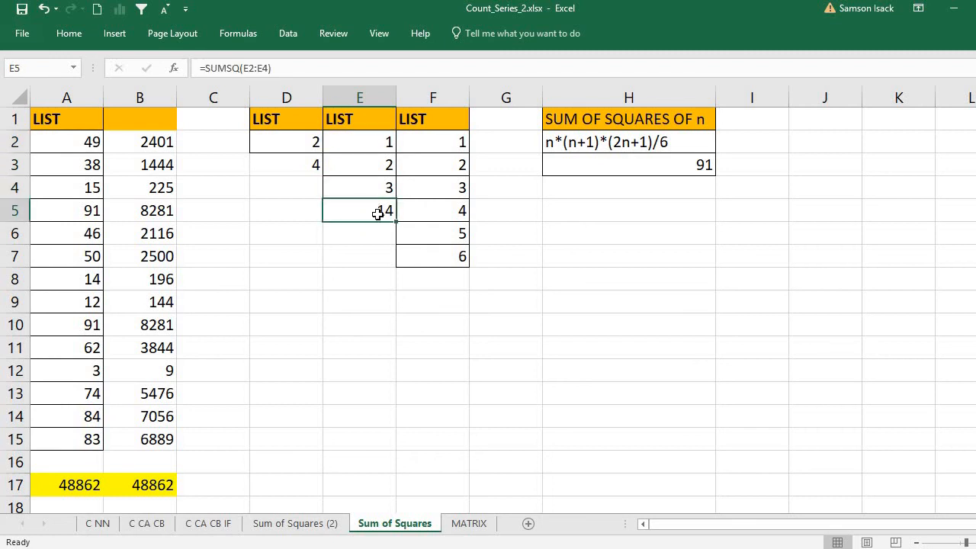
left_click(448, 282)
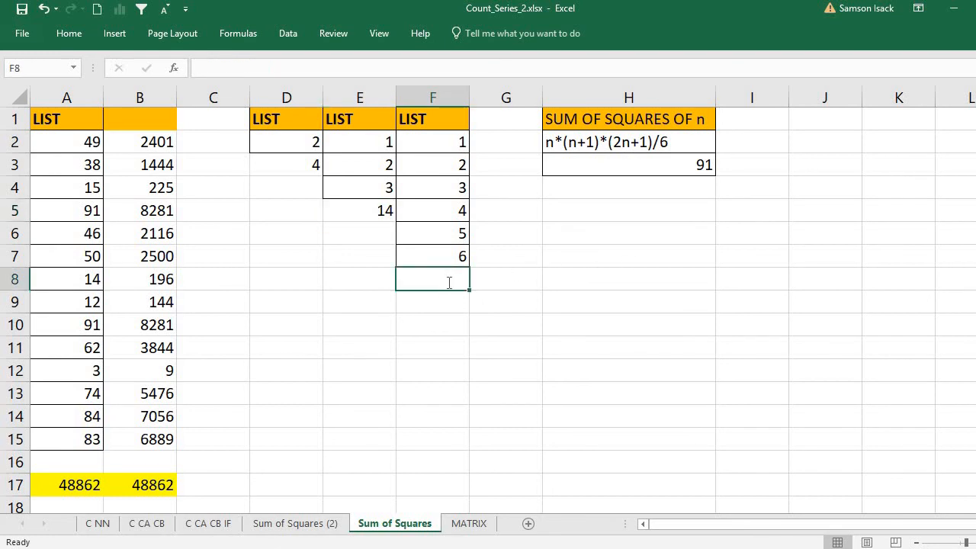
- Enter =SUM(F2:F7) in F8, giving the plain sum 21
type("=SUM(")
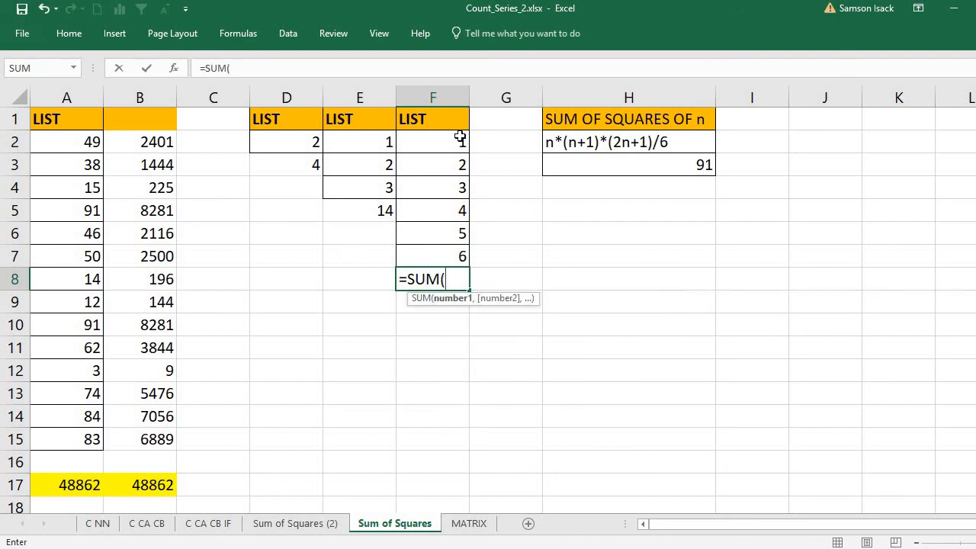
left_click_drag(460, 136, 456, 250)
type(")")
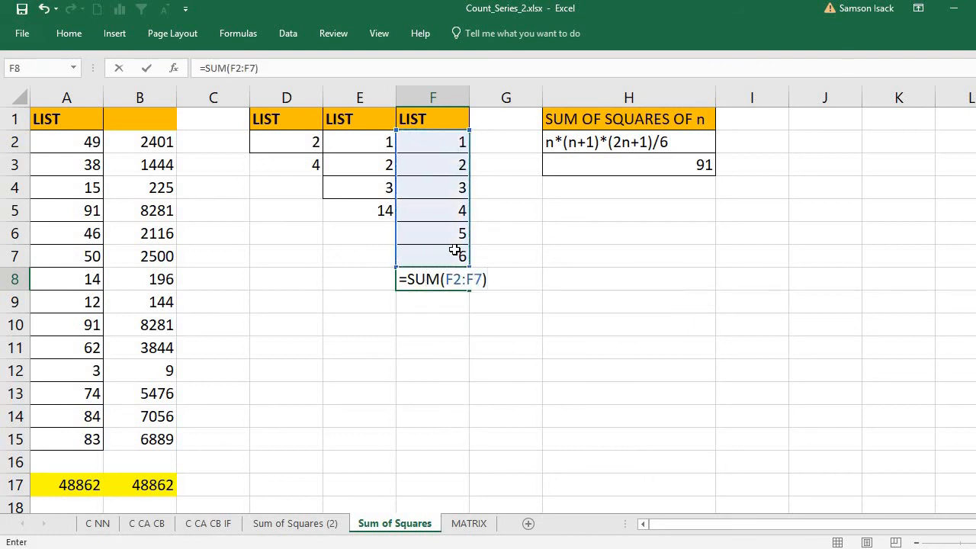
key("Return")
left_click(458, 279)
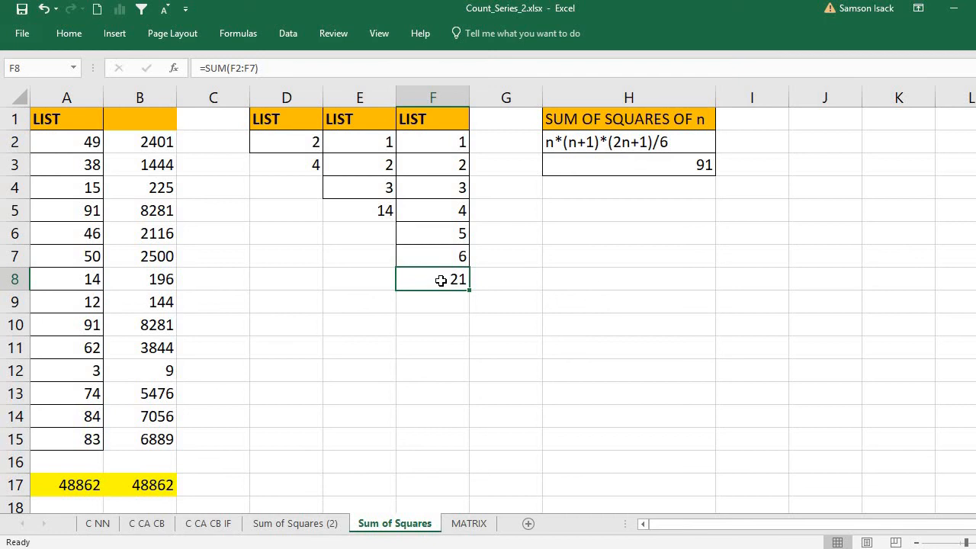
- Replace F8's formula with =SUMSQ(F2:F7), giving 91
type("=SUM")
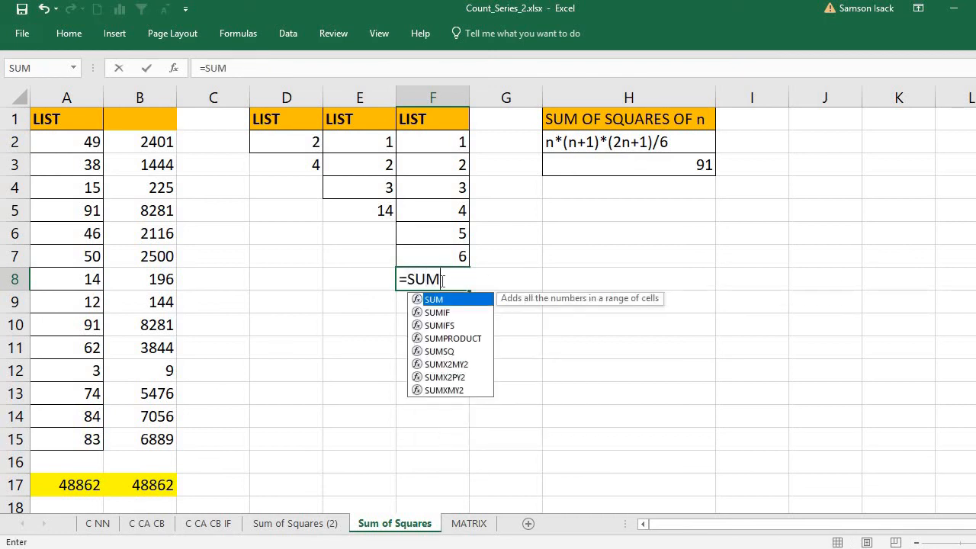
type("SQ(")
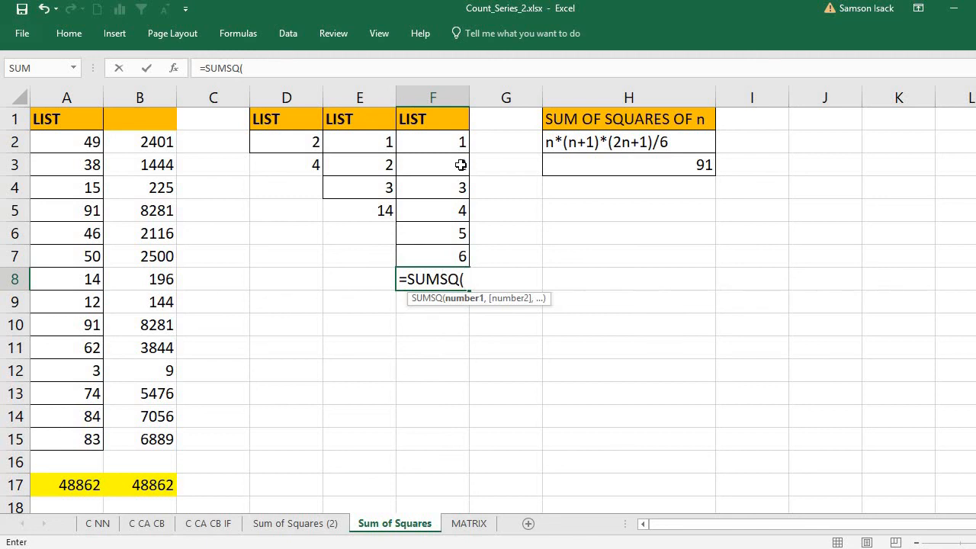
left_click_drag(447, 138, 447, 256)
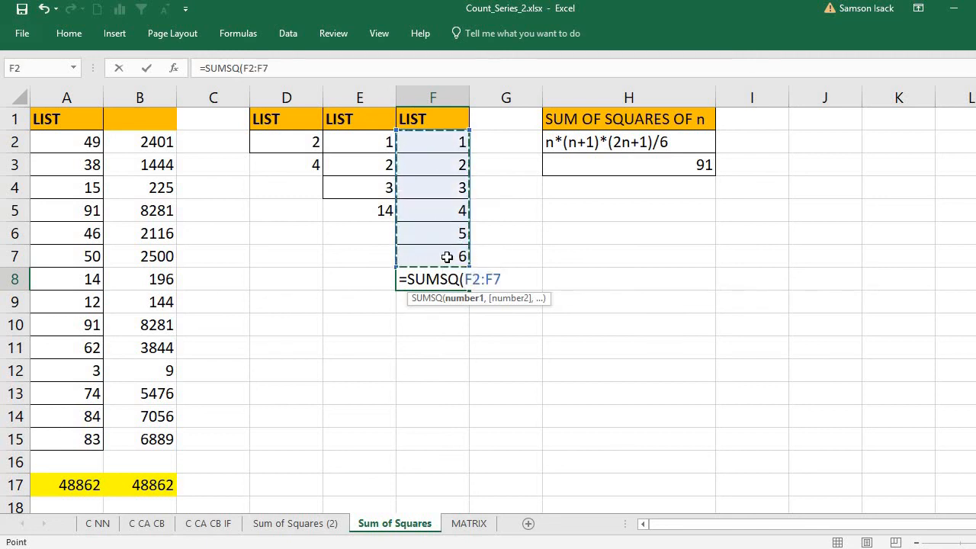
type(")")
key("Return")
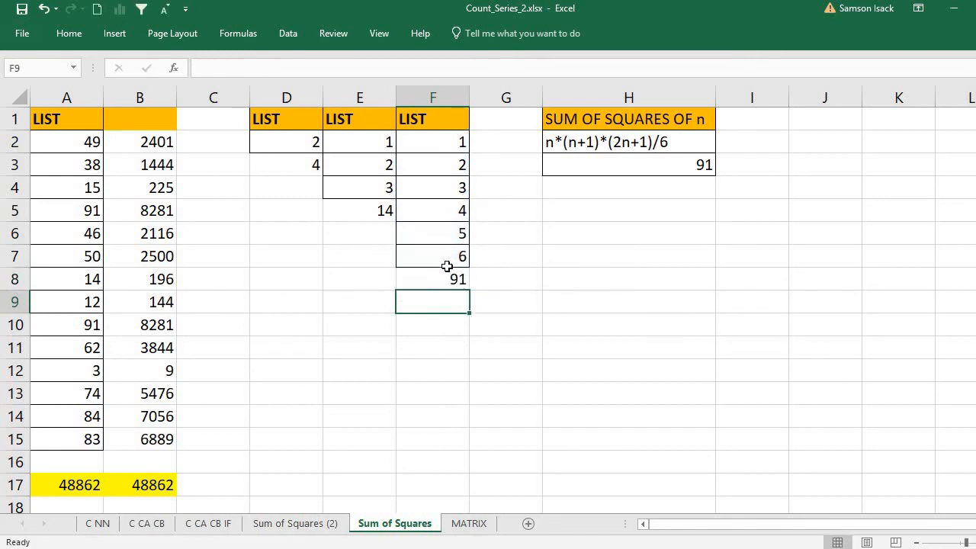
left_click(447, 273)
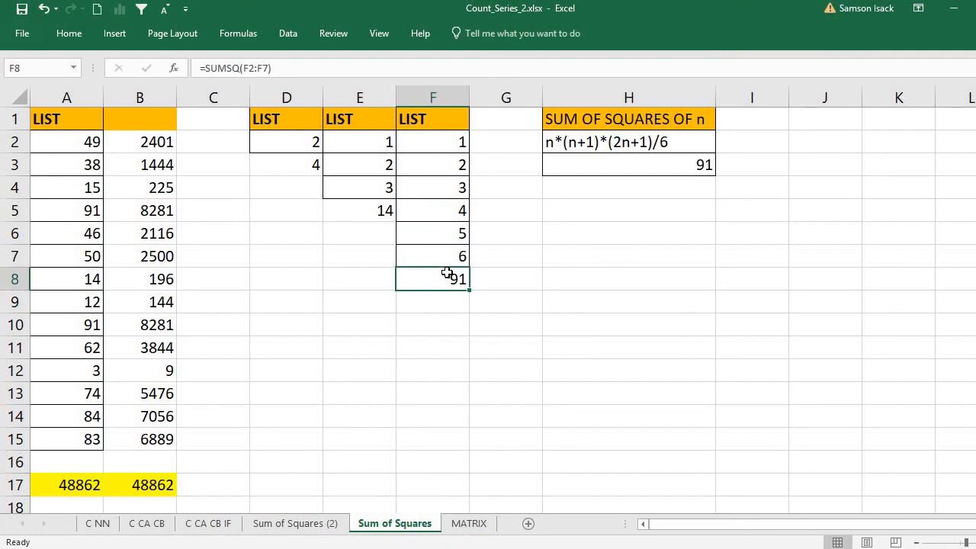
- Clear the old 91 from H3 and check that F2:F7 holds six values
left_click(684, 169)
key("Delete")
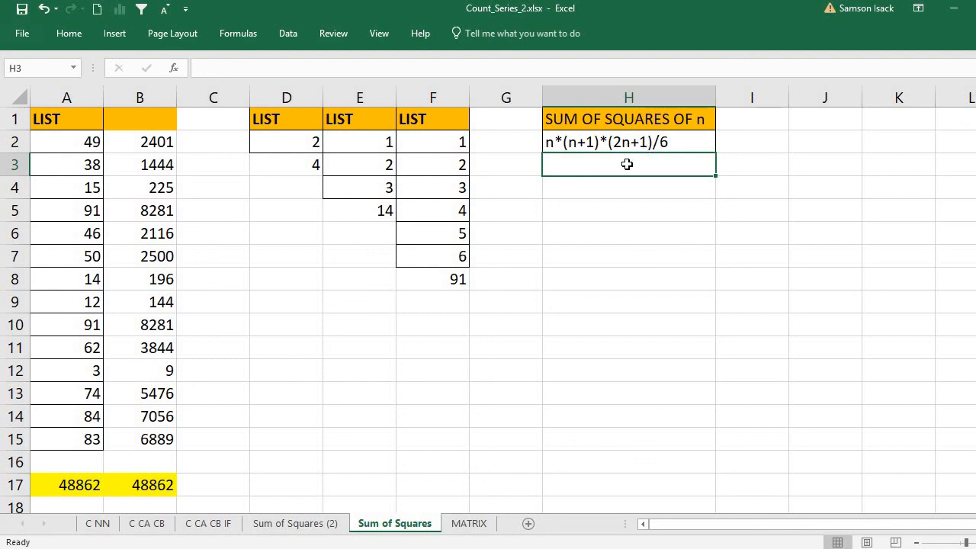
left_click(437, 259)
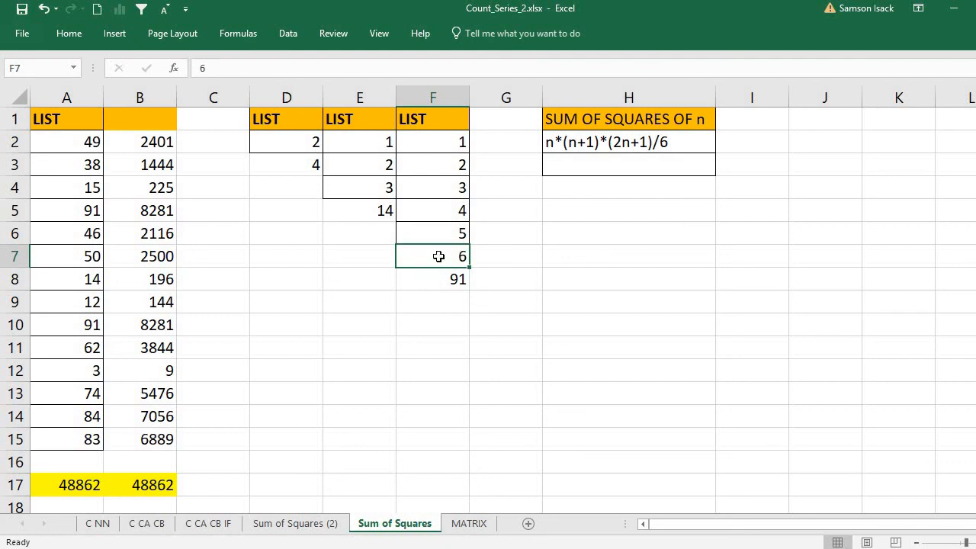
left_click_drag(444, 141, 431, 263)
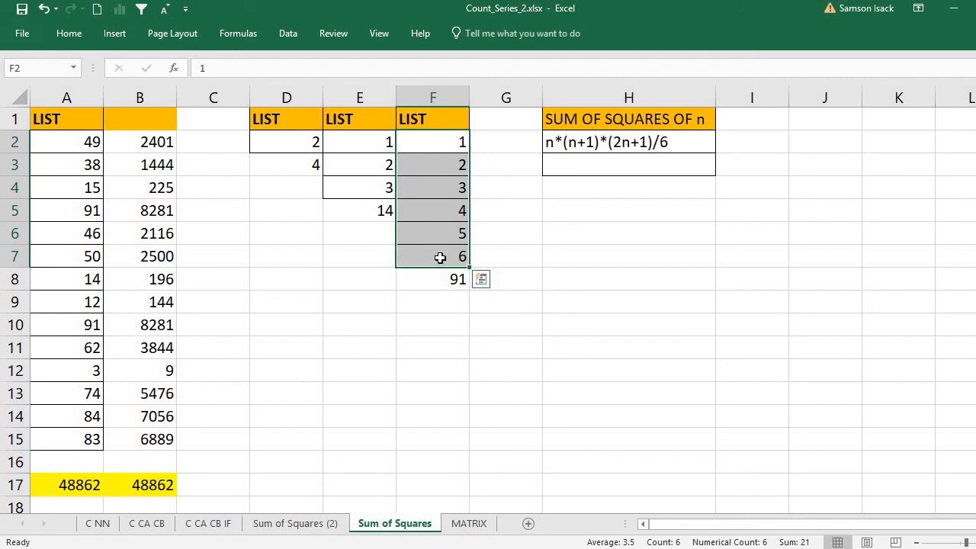
- Enter =6*7*13/6 in H3, returning 91 for n = 6
left_click(596, 167)
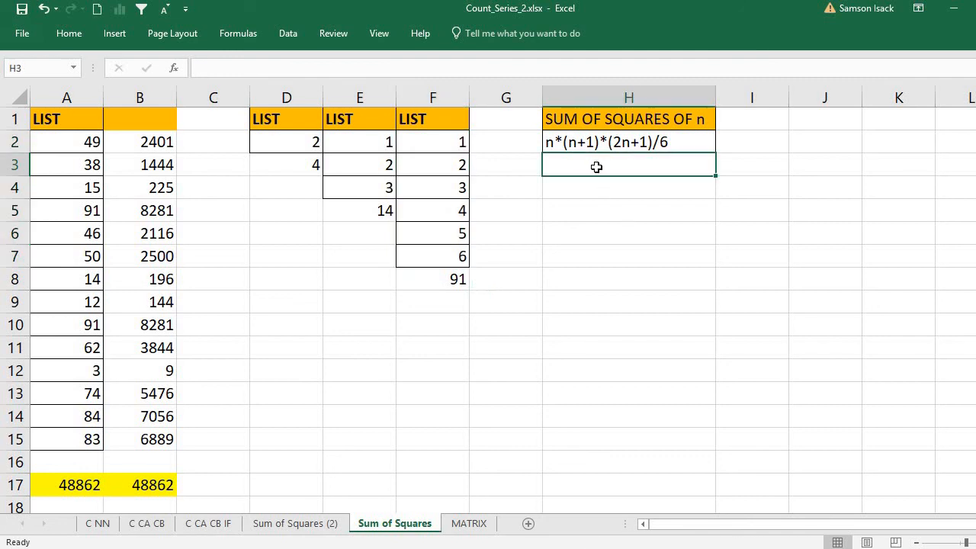
type("=")
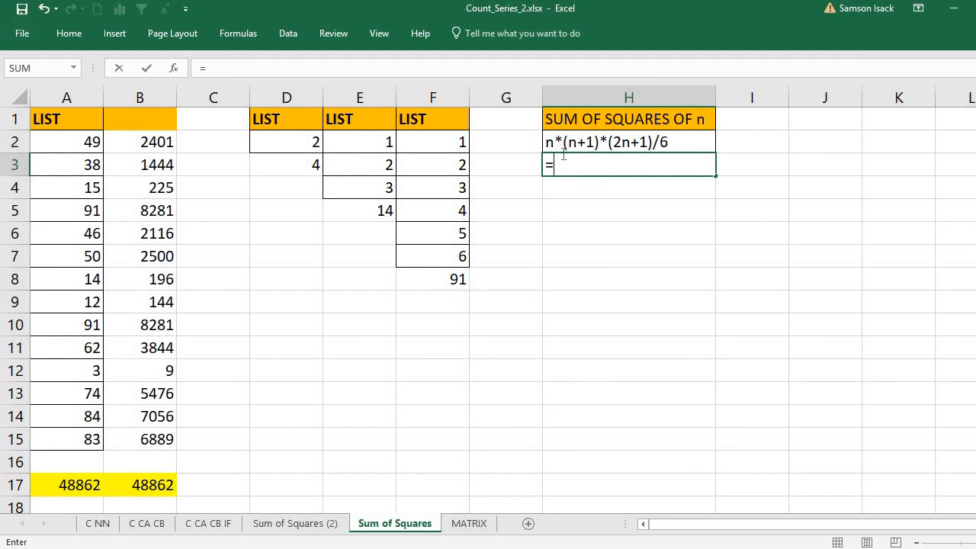
type("6*7*")
type("13")
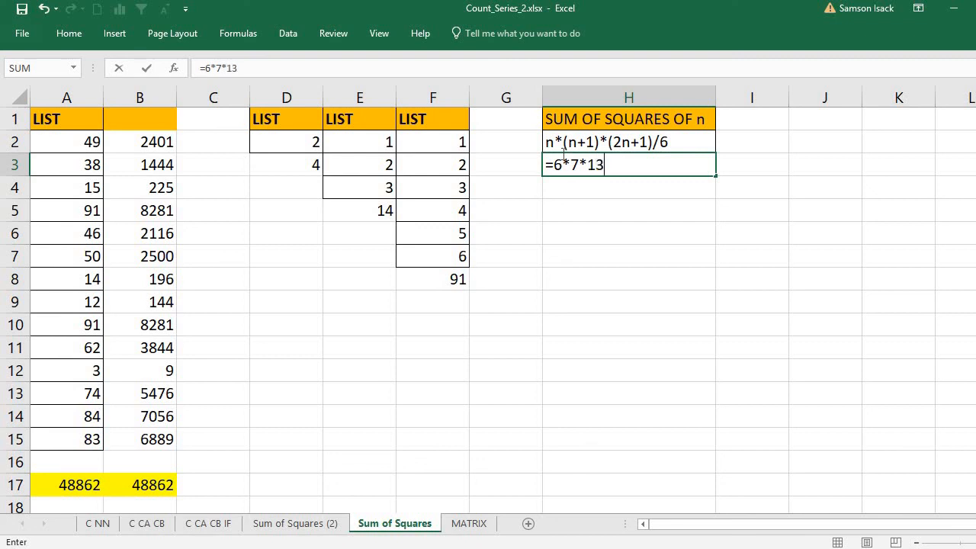
type("/6")
key("Return")
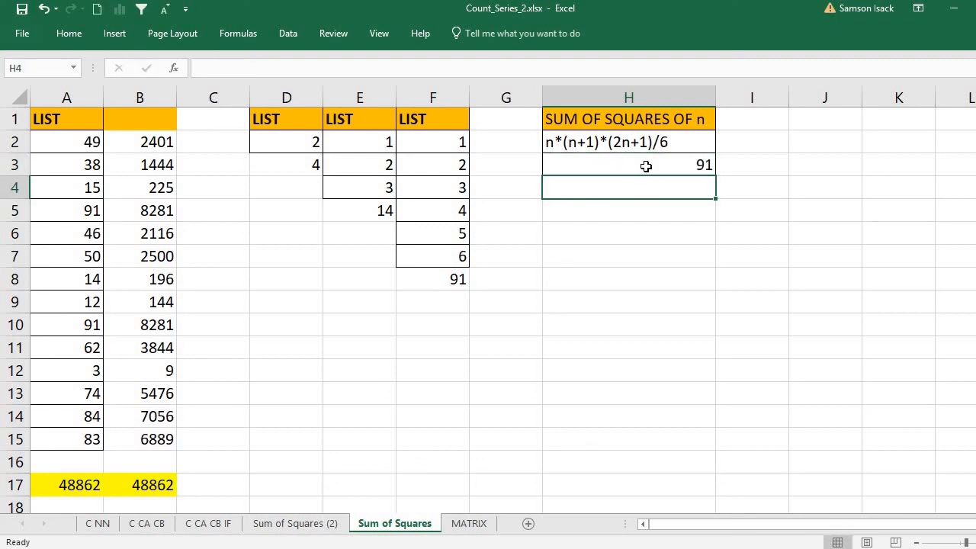
left_click(646, 166)
left_click(453, 283)
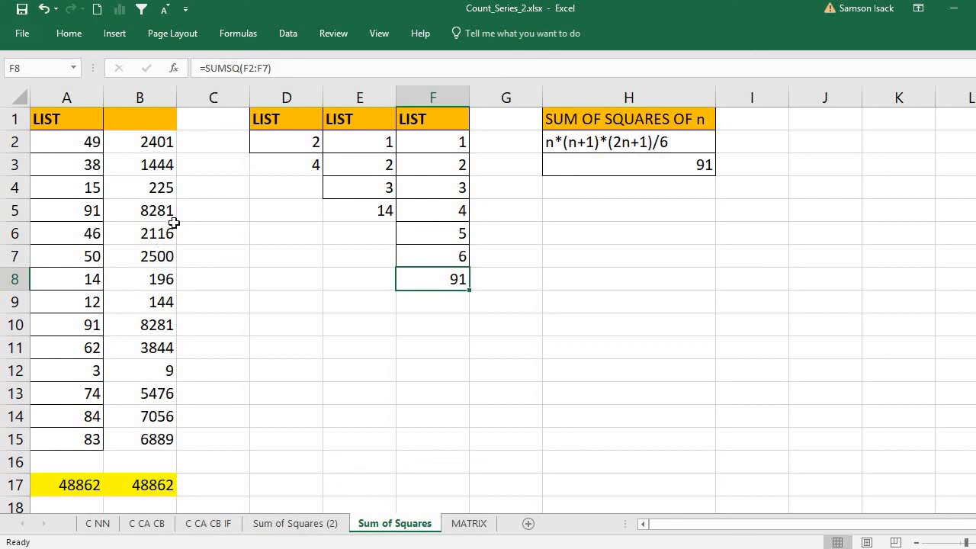
left_click(83, 121)
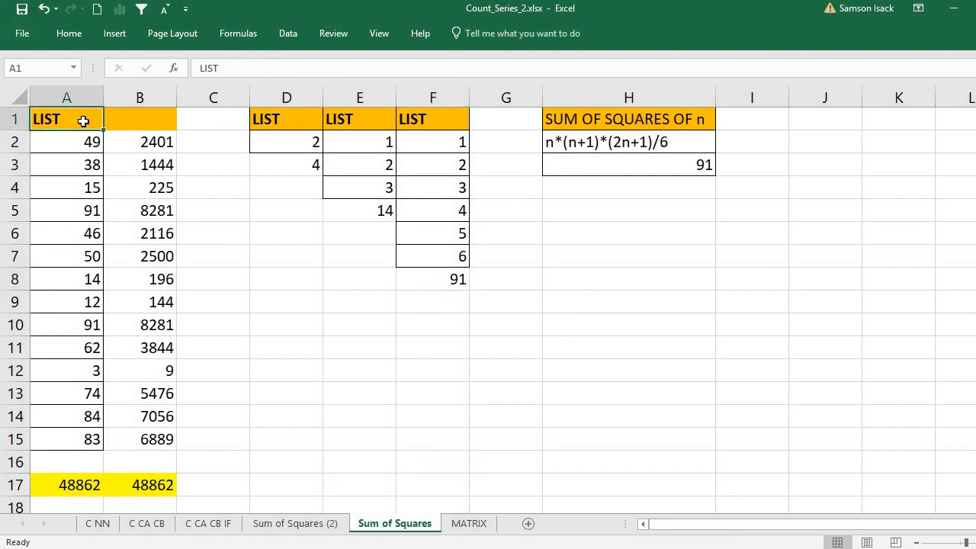